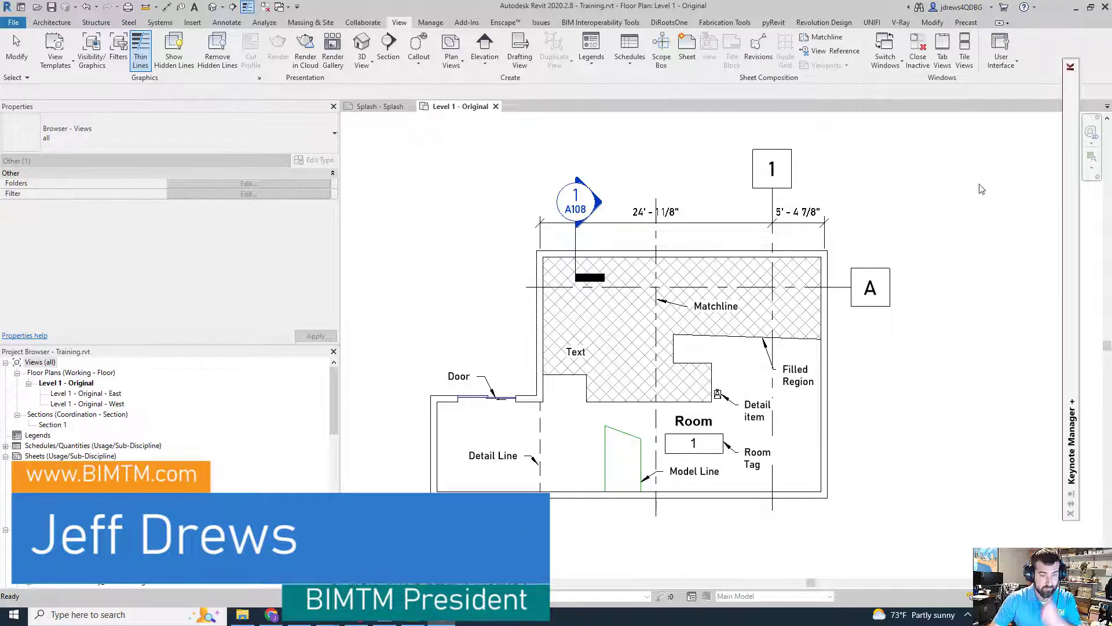
# Close the Keynote Manager panel
pyautogui.click(1070, 514)
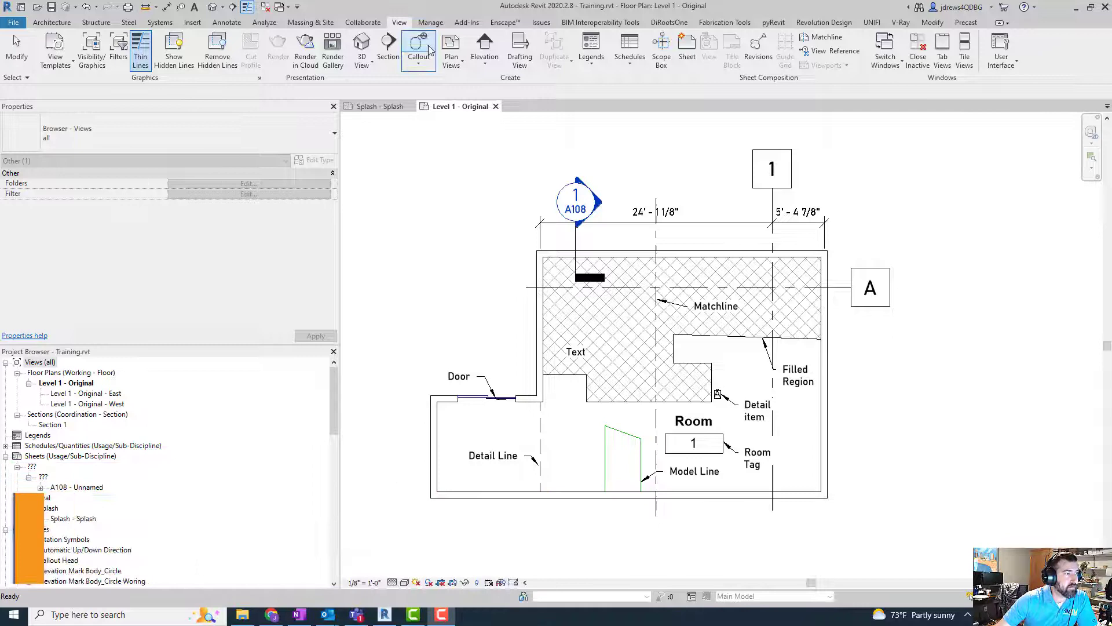
# Delete the Load, Source, Sub-Discipline and Usage project parameters
pyautogui.click(435, 24)
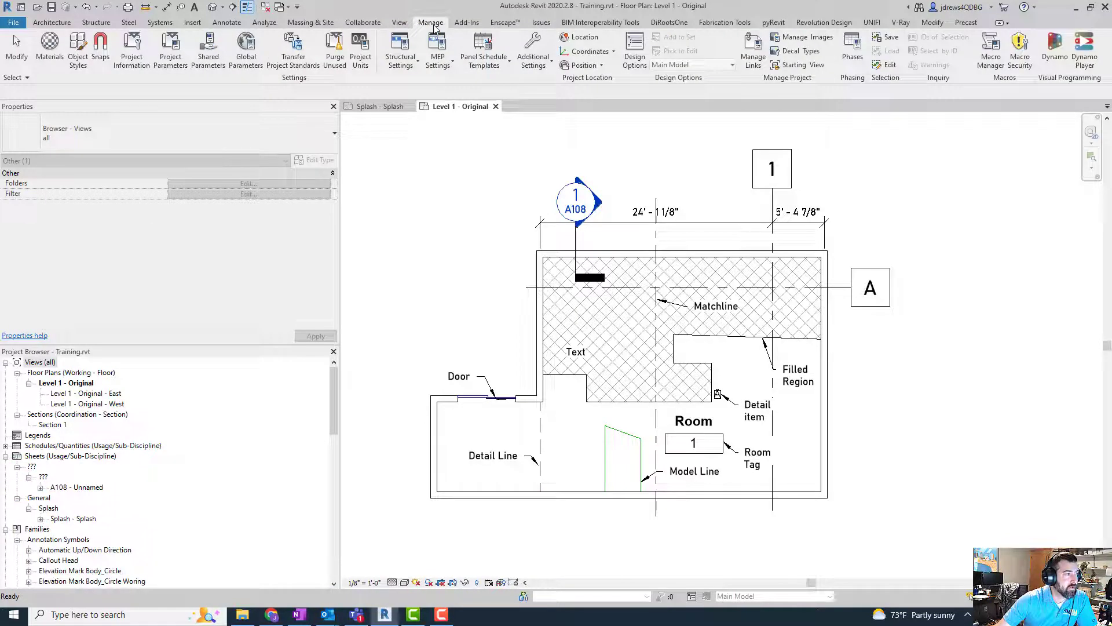
pyautogui.click(171, 58)
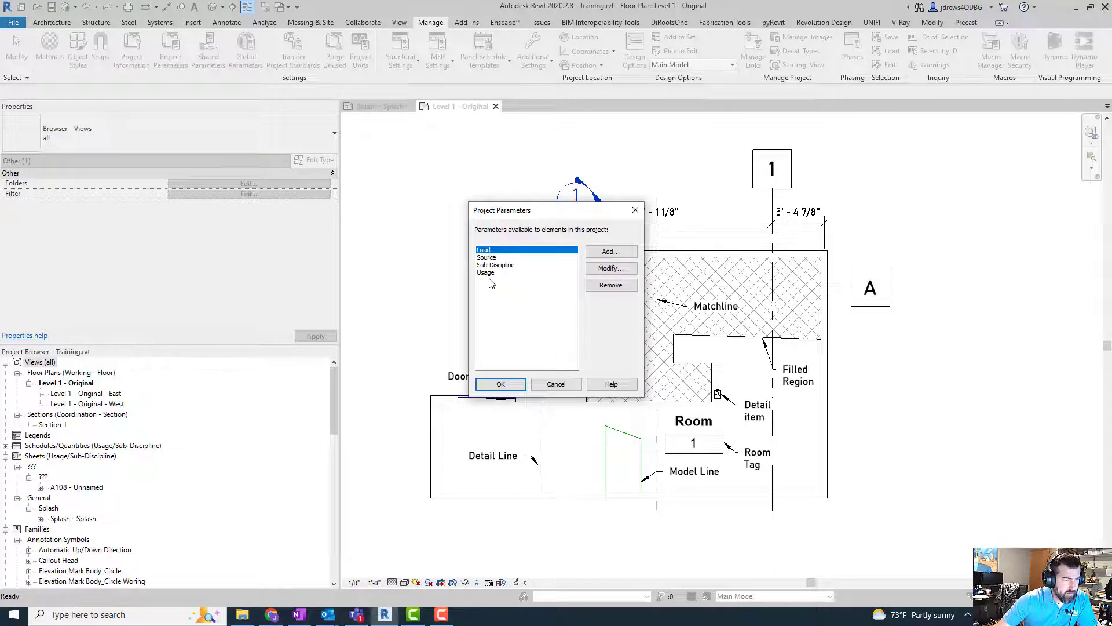
pyautogui.click(611, 285)
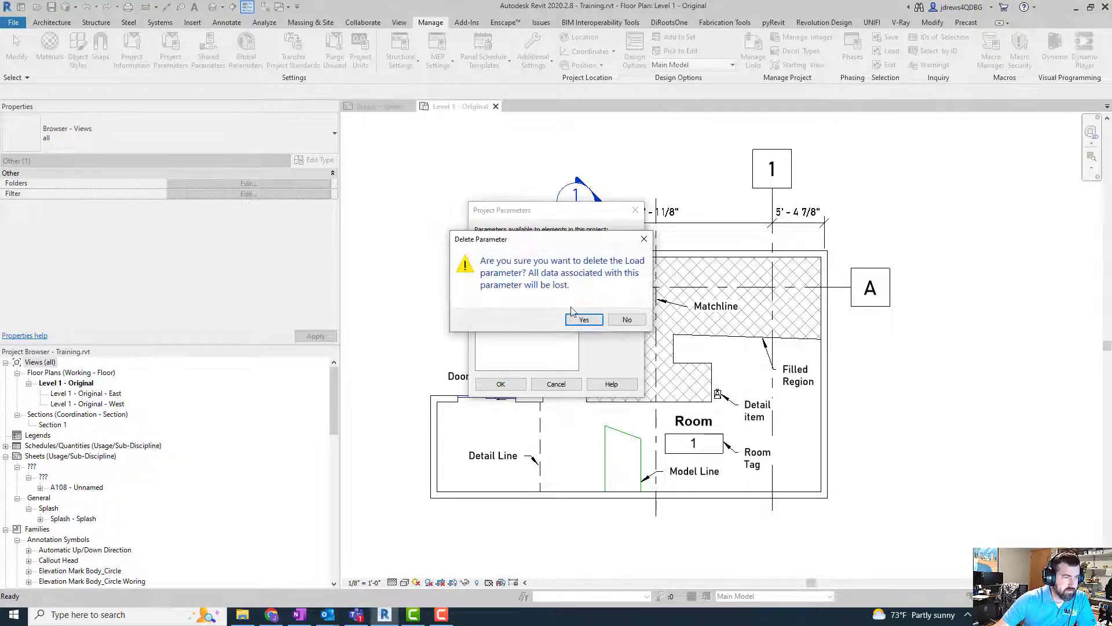
pyautogui.click(596, 309)
pyautogui.click(611, 285)
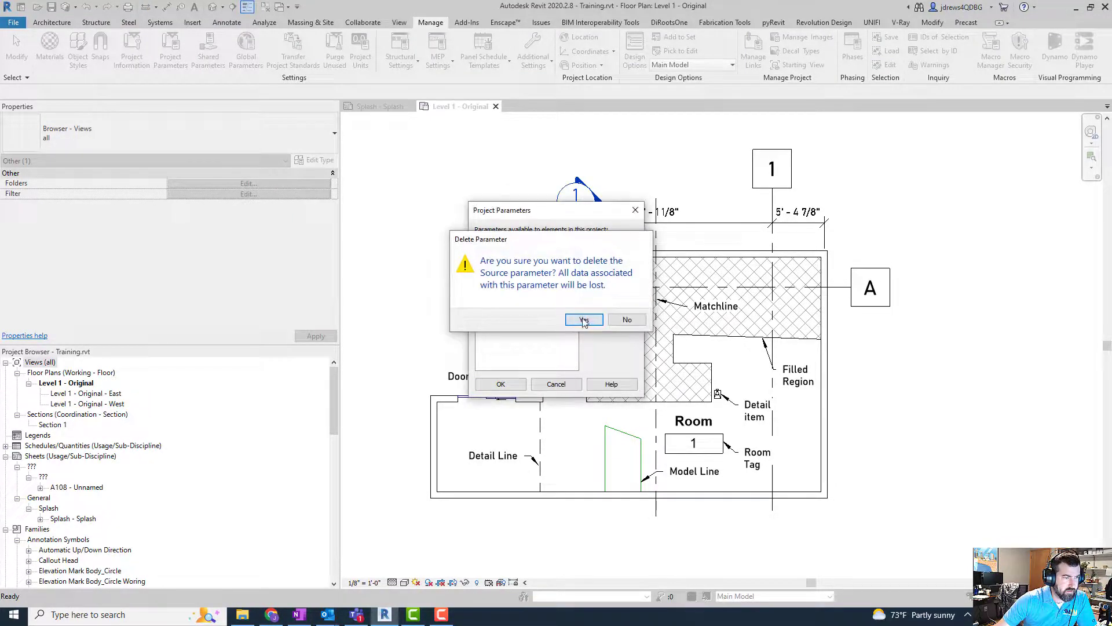
pyautogui.click(579, 318)
pyautogui.click(611, 285)
pyautogui.click(582, 319)
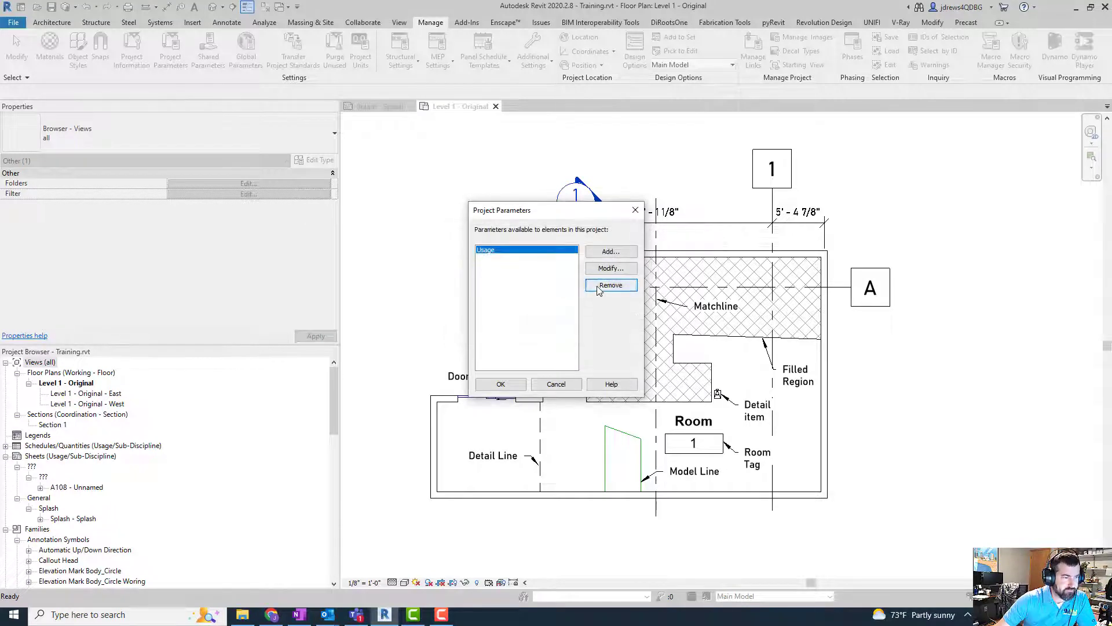
pyautogui.click(611, 284)
pyautogui.click(583, 319)
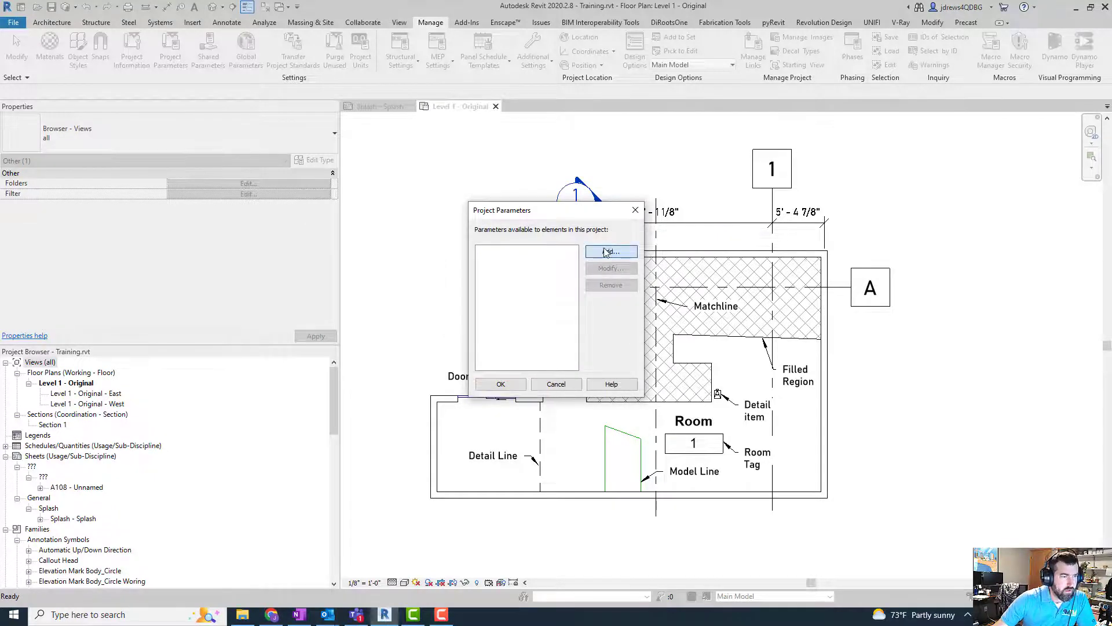
# Add a Sub-Discipline project parameter of type Text applied to Views
pyautogui.click(605, 252)
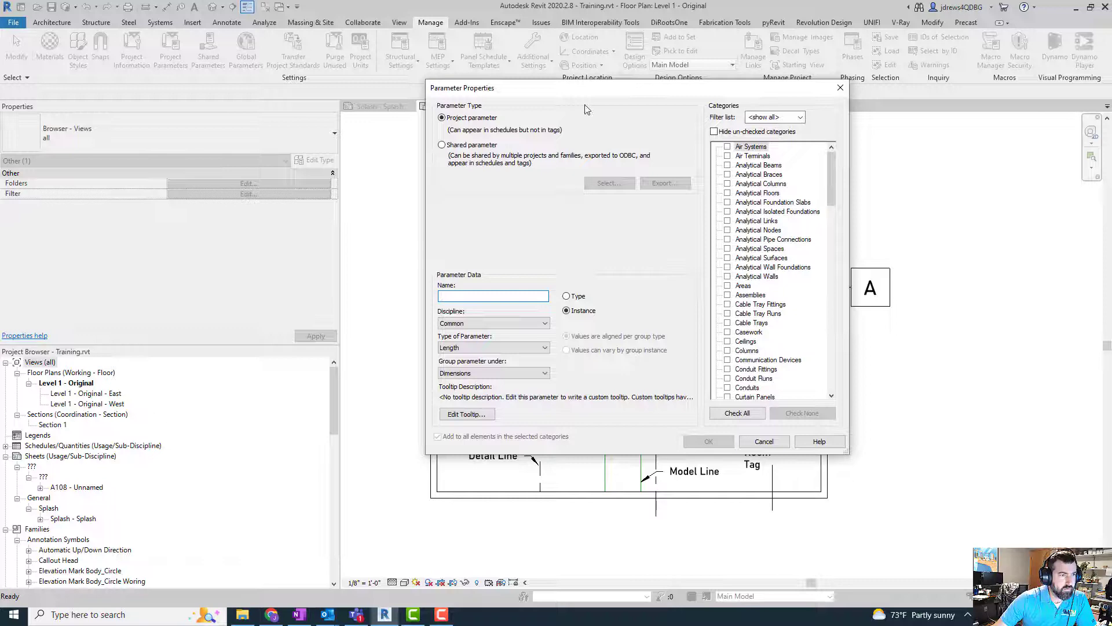
pyautogui.moveTo(583, 96); pyautogui.dragTo(626, 68)
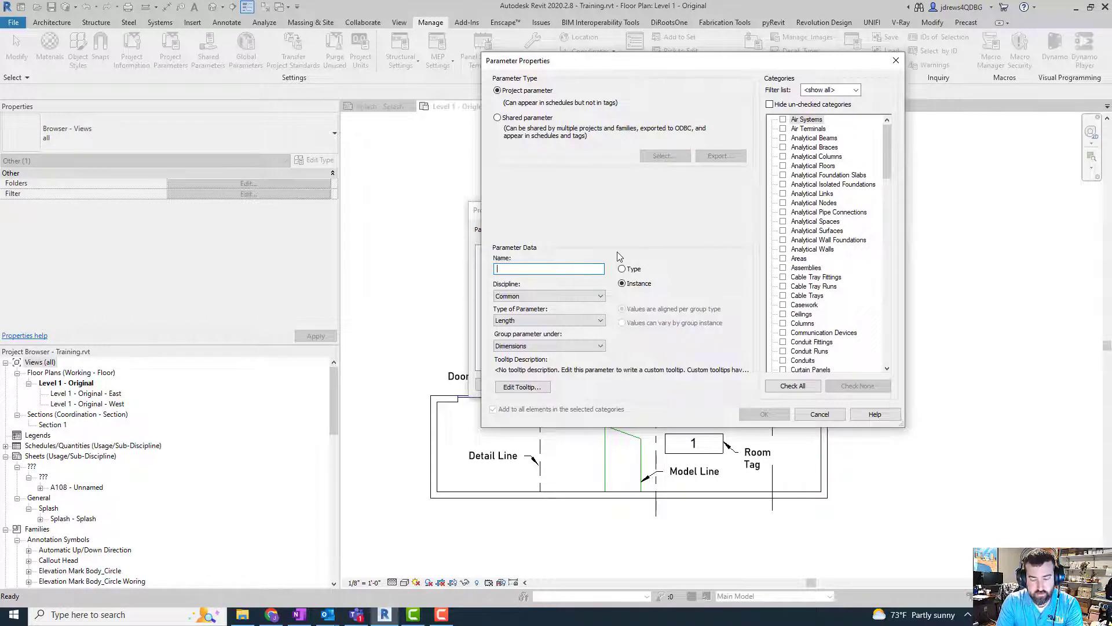
pyautogui.write('S')
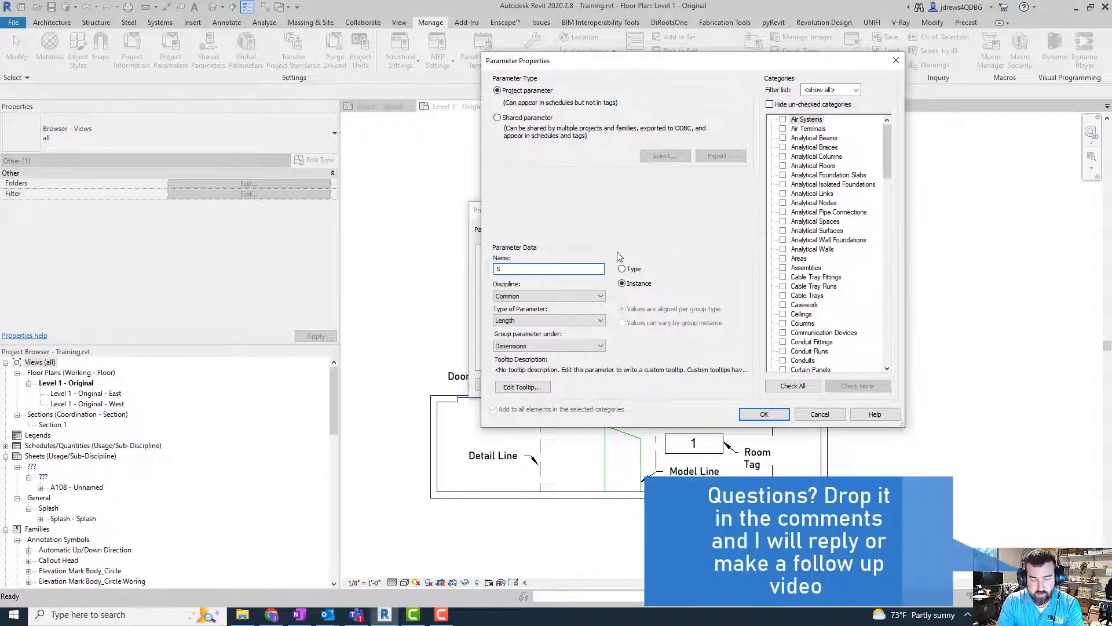
pyautogui.write('ub-Discipline')
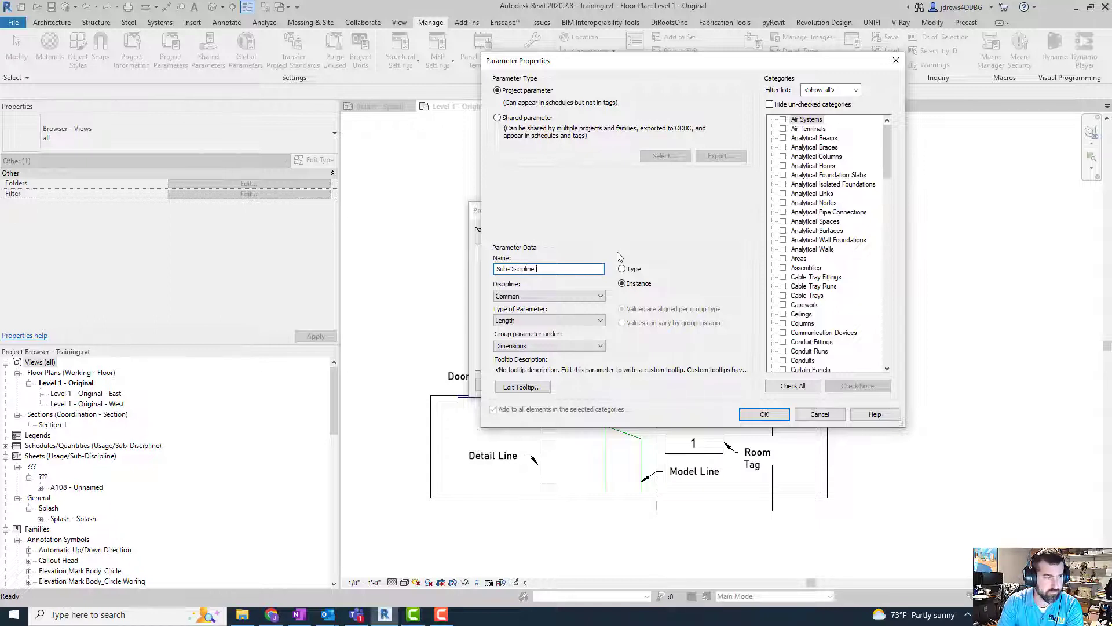
pyautogui.click(548, 320)
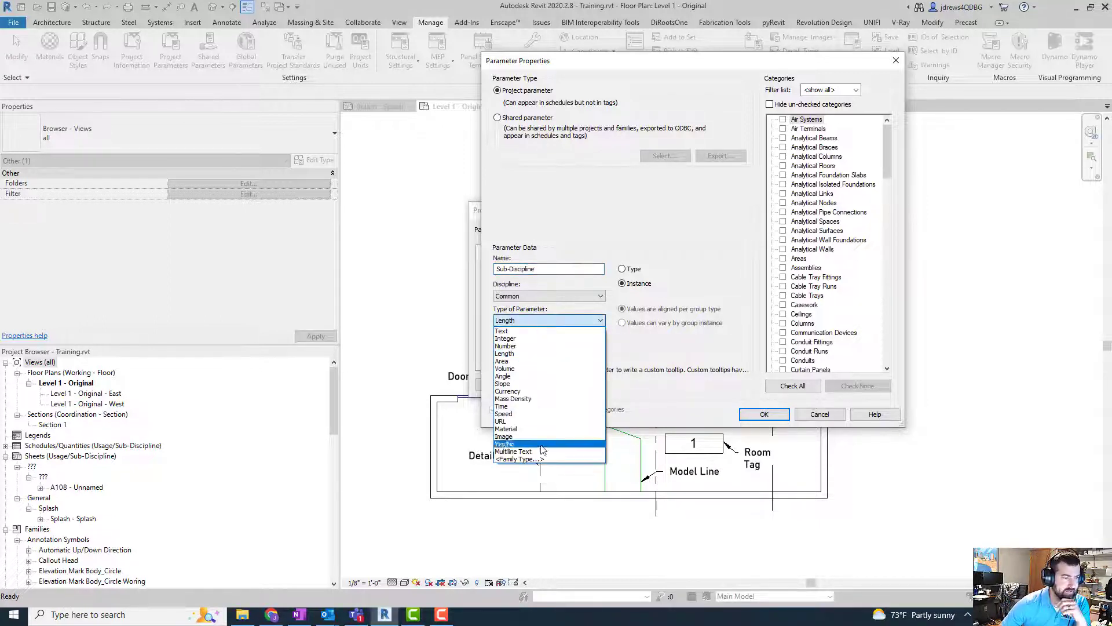
pyautogui.click(503, 331)
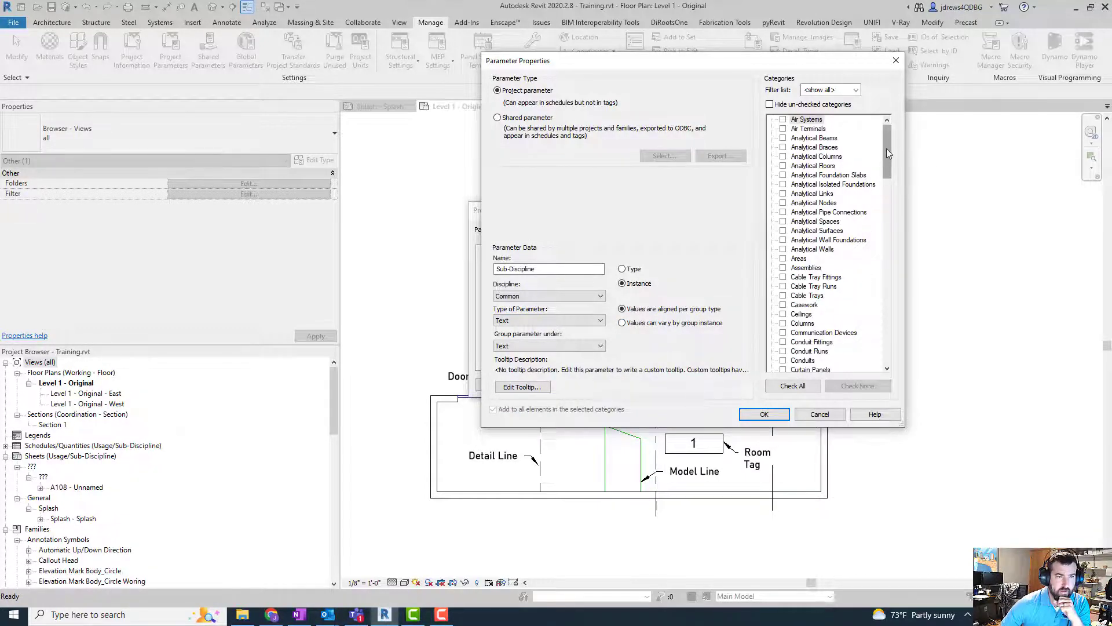
pyautogui.scroll(-4, 887, 157)
pyautogui.moveTo(884, 177); pyautogui.dragTo(885, 341)
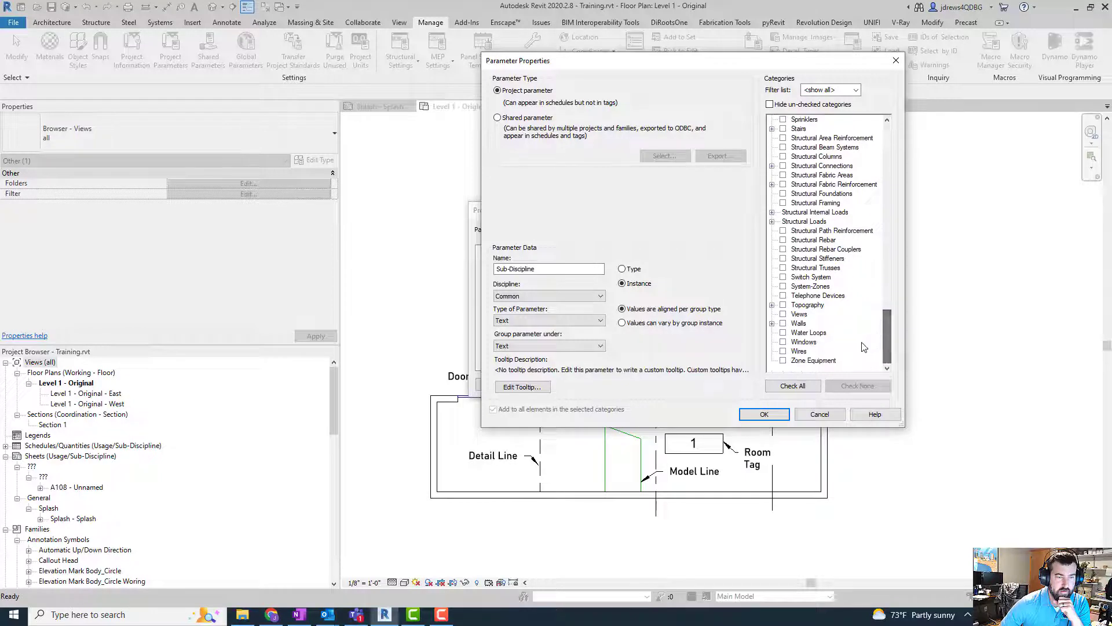
pyautogui.click(784, 314)
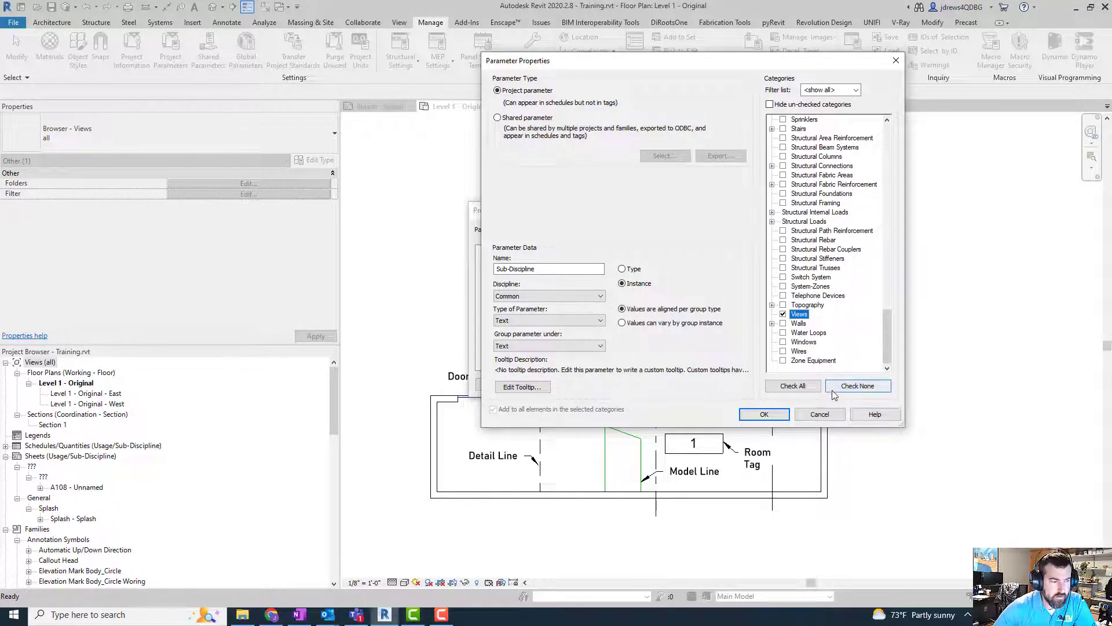
pyautogui.click(775, 416)
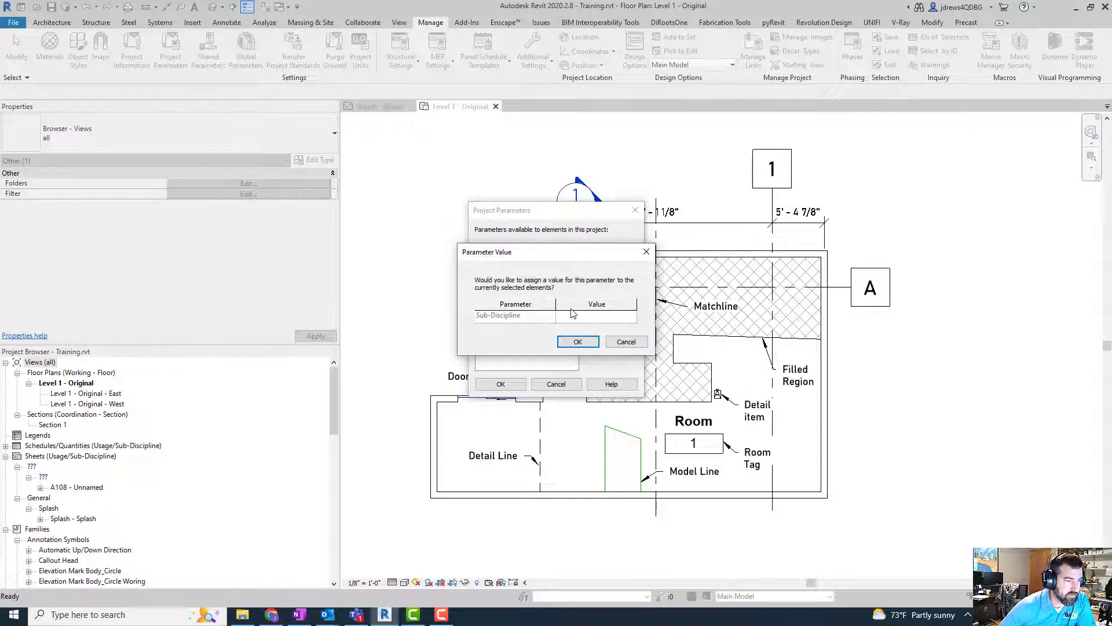
pyautogui.moveTo(568, 256); pyautogui.dragTo(757, 212)
# Add a View Discipline Text parameter for Views, leaving the value prompts blank
pyautogui.click(754, 302)
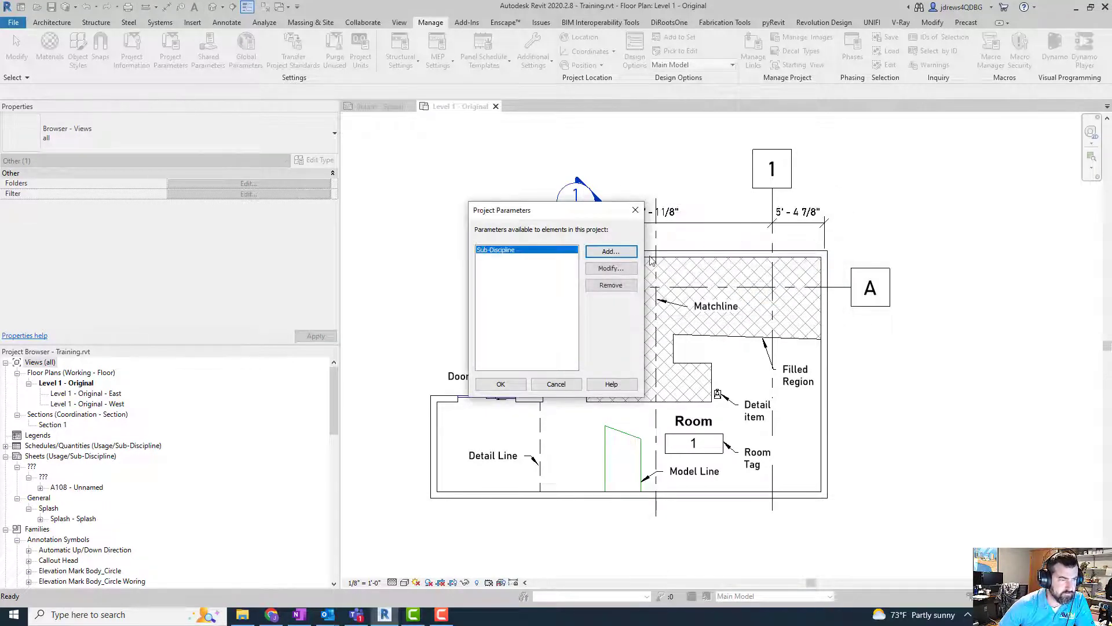
pyautogui.click(611, 252)
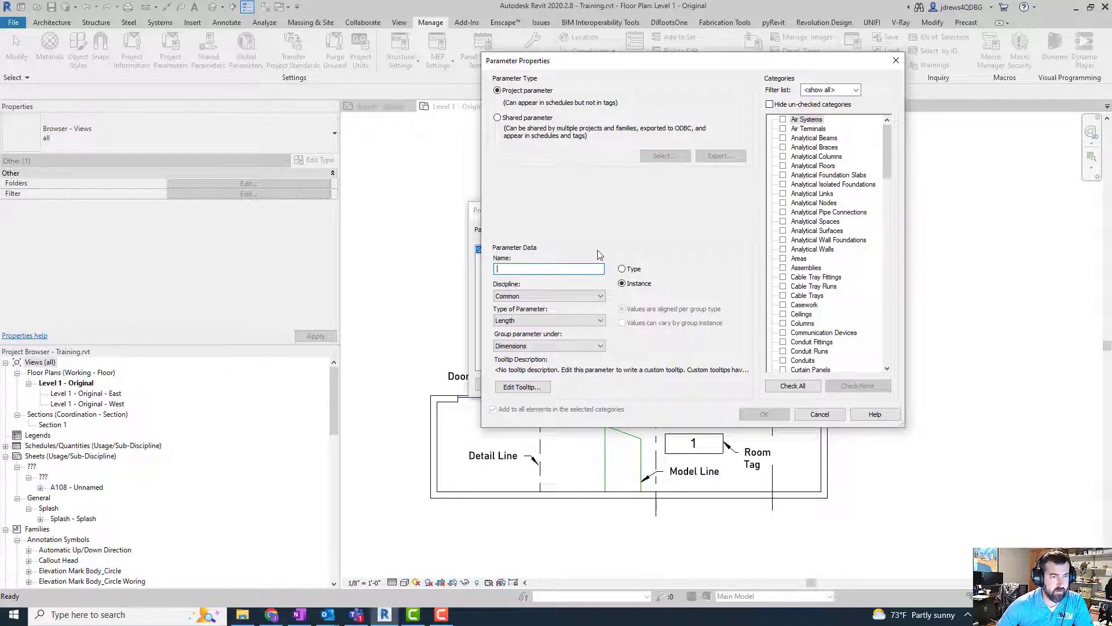
pyautogui.moveTo(669, 66); pyautogui.dragTo(783, 164)
pyautogui.write('View Discipline')
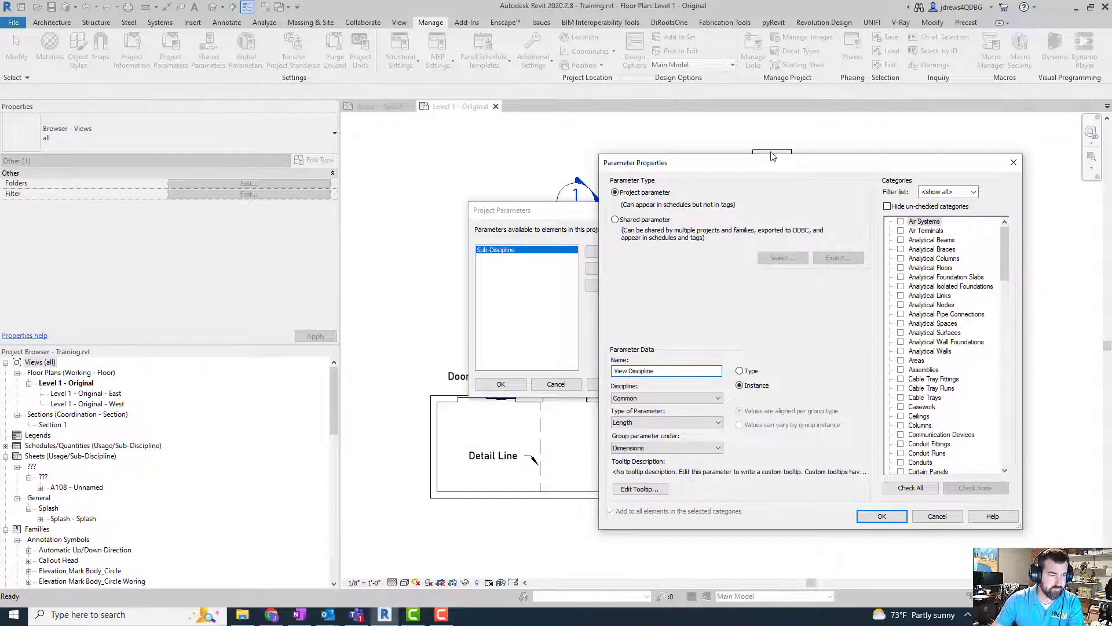
pyautogui.click(673, 422)
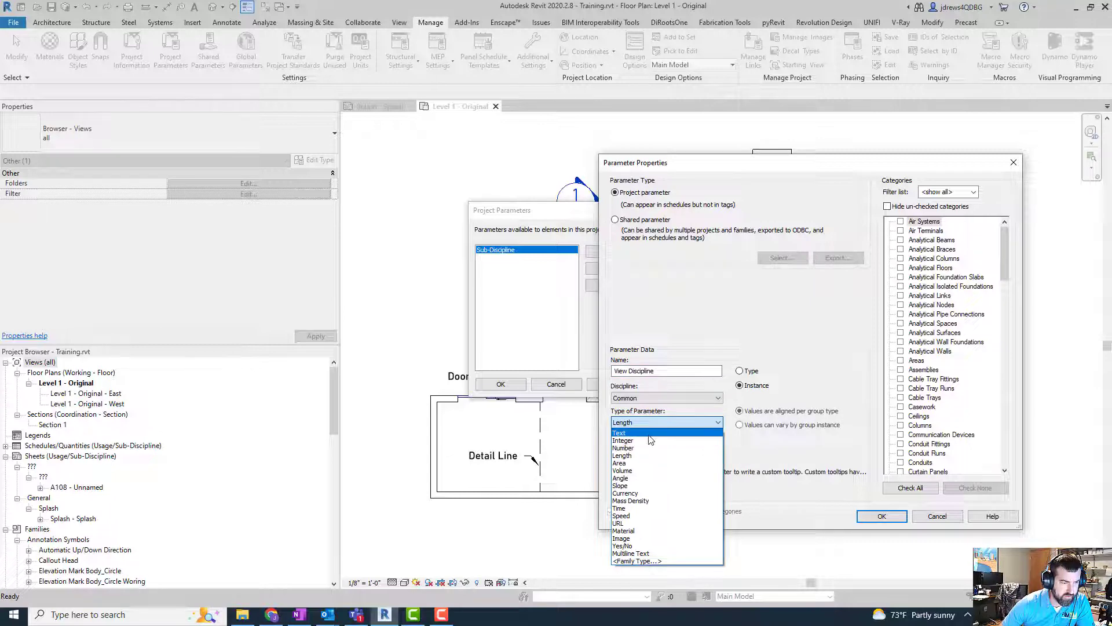
pyautogui.click(649, 435)
pyautogui.click(938, 329)
pyautogui.press('v')
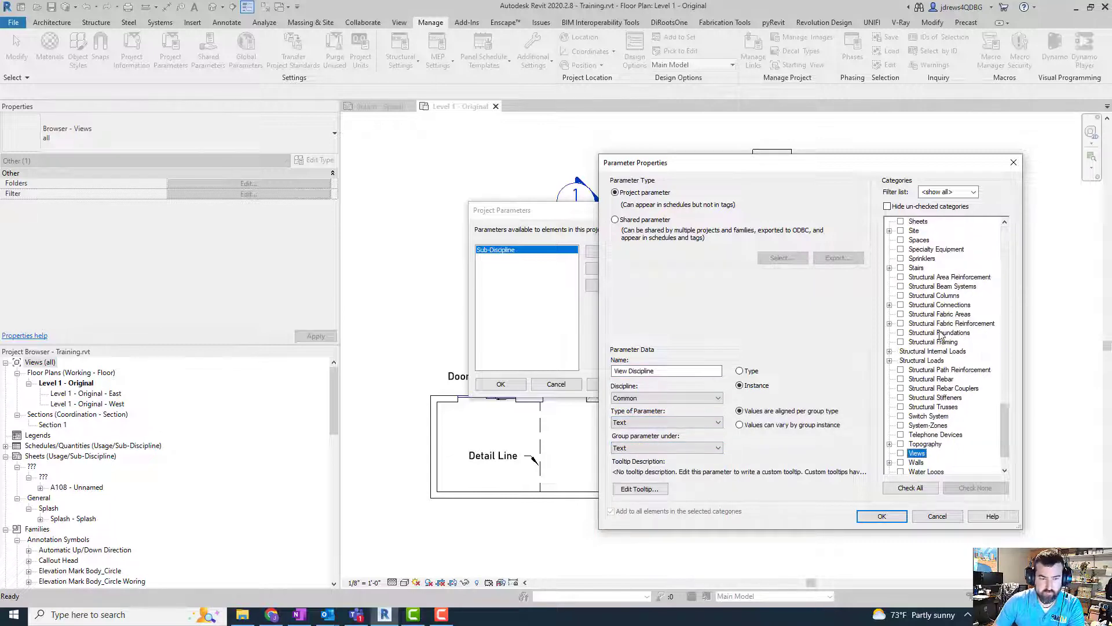
pyautogui.click(901, 453)
pyautogui.click(882, 516)
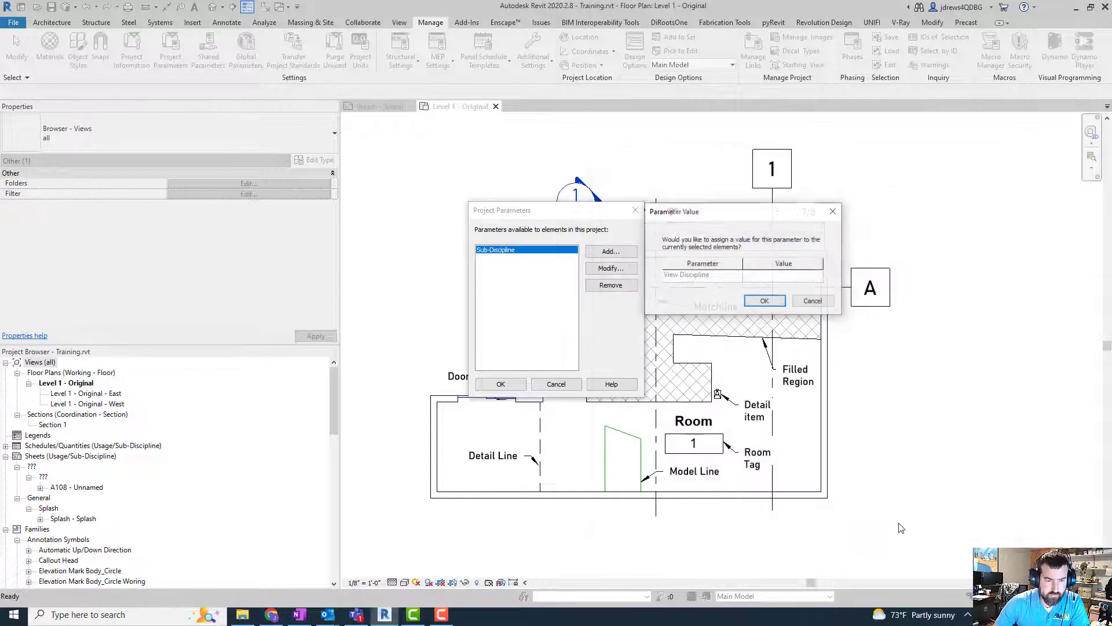
pyautogui.click(774, 303)
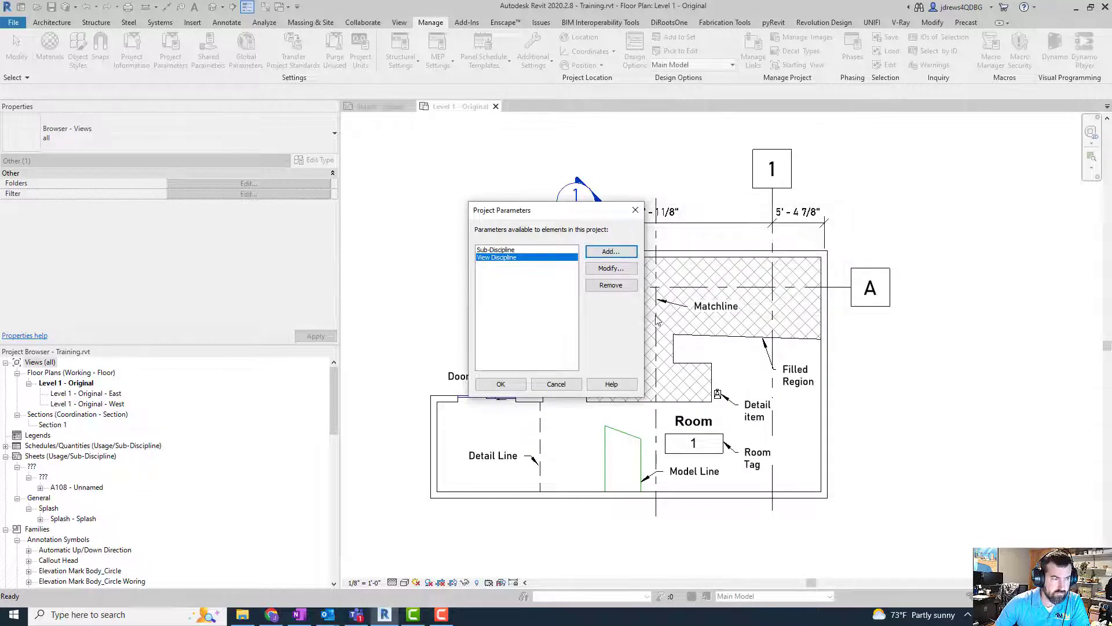
# Close Project Parameters and bring up the Level 1 - Original plan's view properties
pyautogui.click(518, 385)
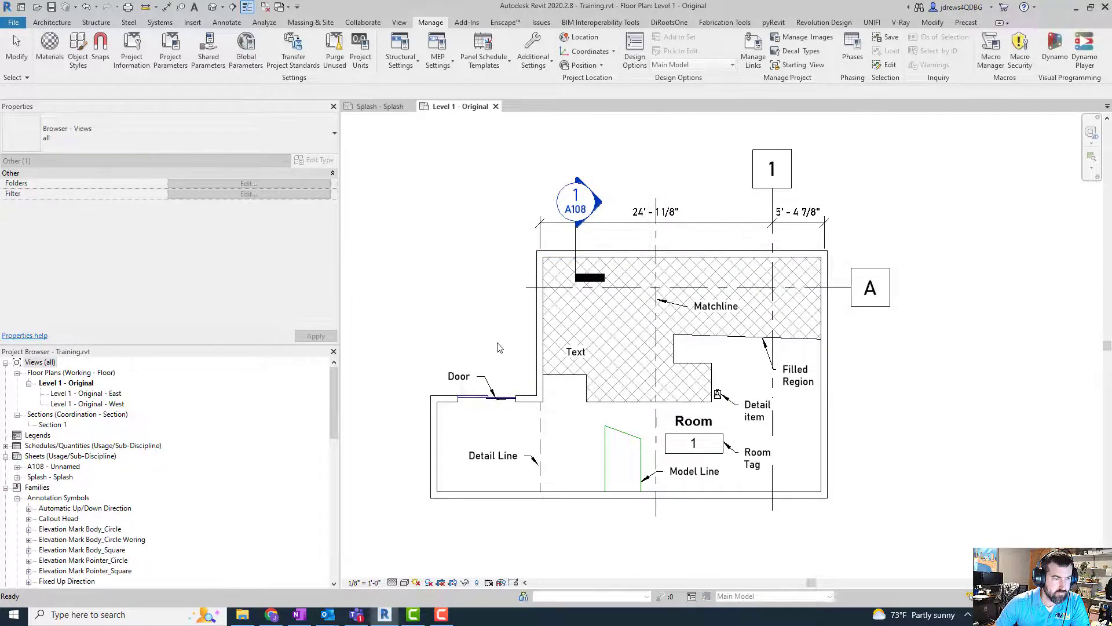
pyautogui.click(401, 291)
pyautogui.moveTo(445, 249); pyautogui.dragTo(460, 263, button='middle')
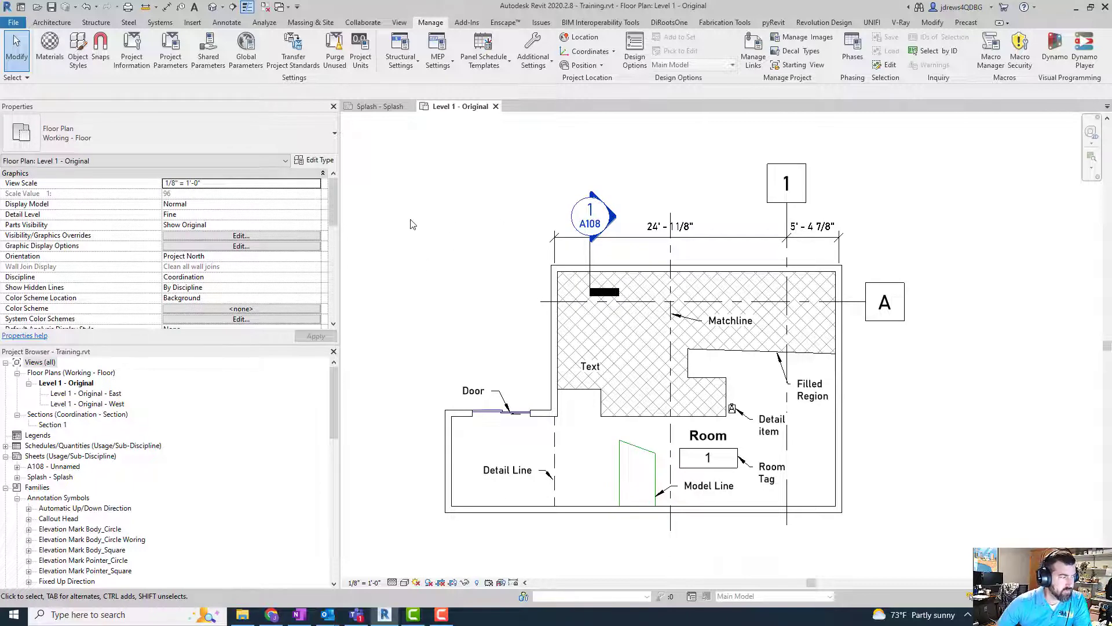
pyautogui.moveTo(333, 198); pyautogui.dragTo(328, 234)
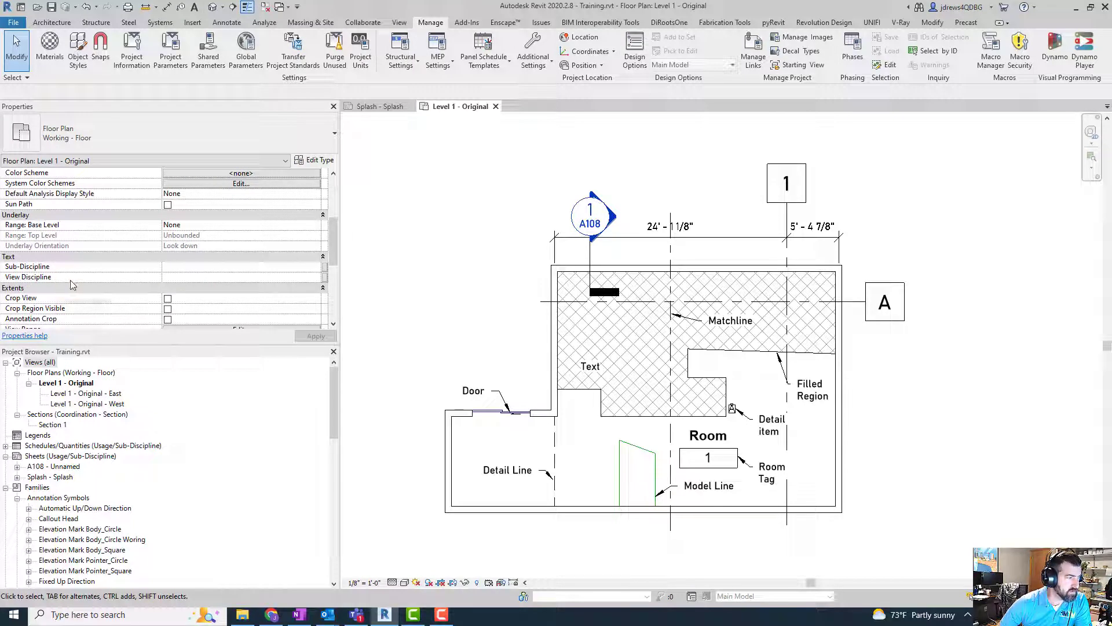
pyautogui.click(316, 268)
pyautogui.click(315, 269)
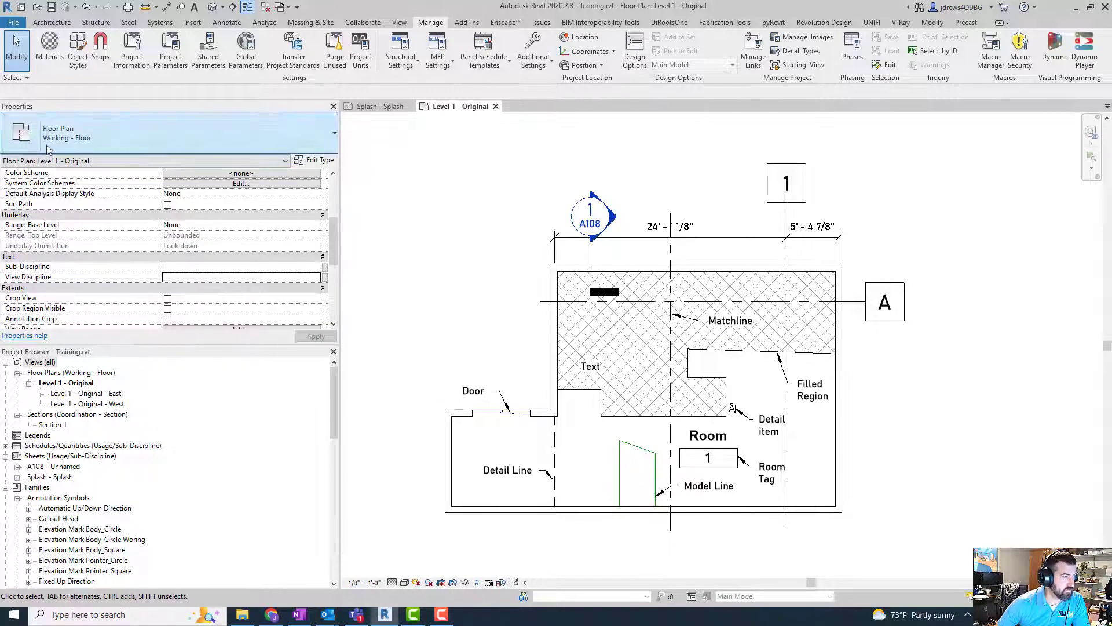
# Set the plan's View Discipline to General and Sub-Discipline to Working
pyautogui.click(200, 277)
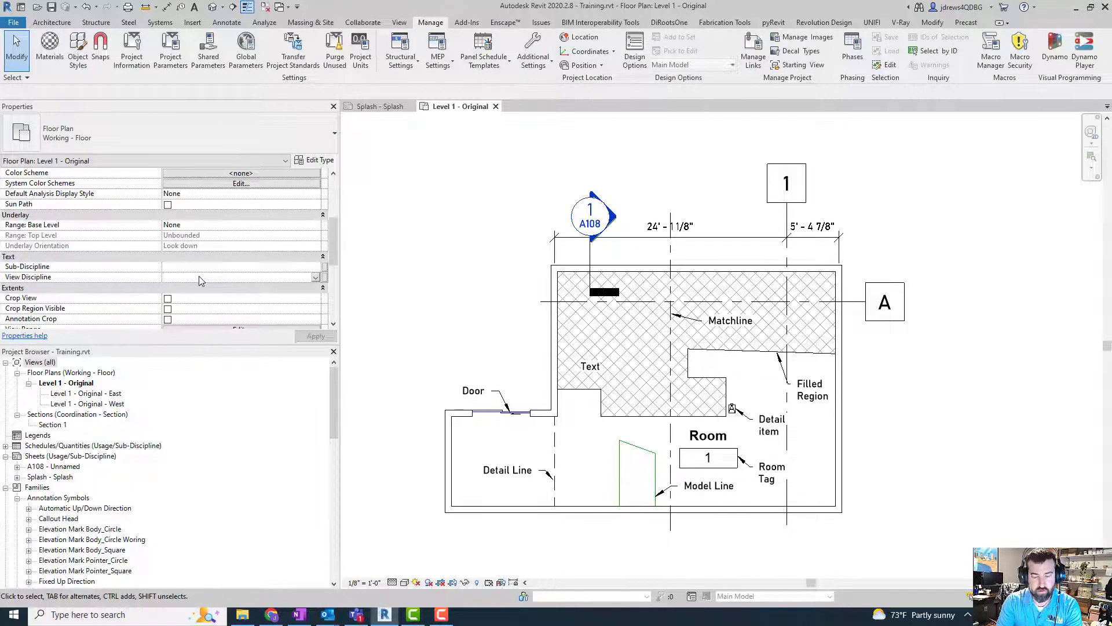
pyautogui.write('General')
pyautogui.press('Return')
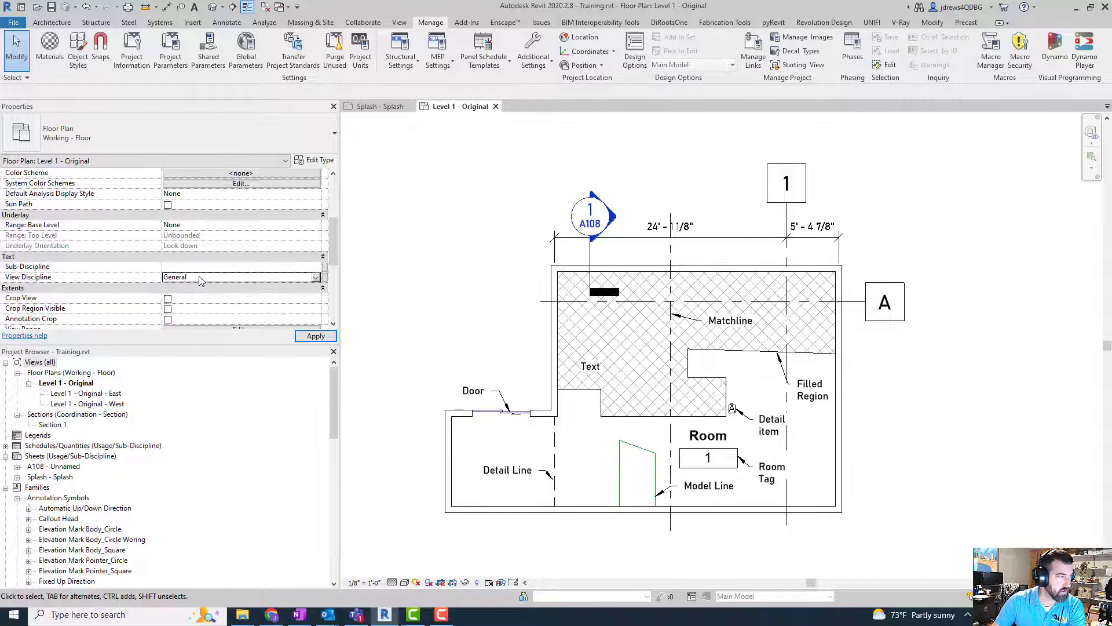
pyautogui.click(189, 267)
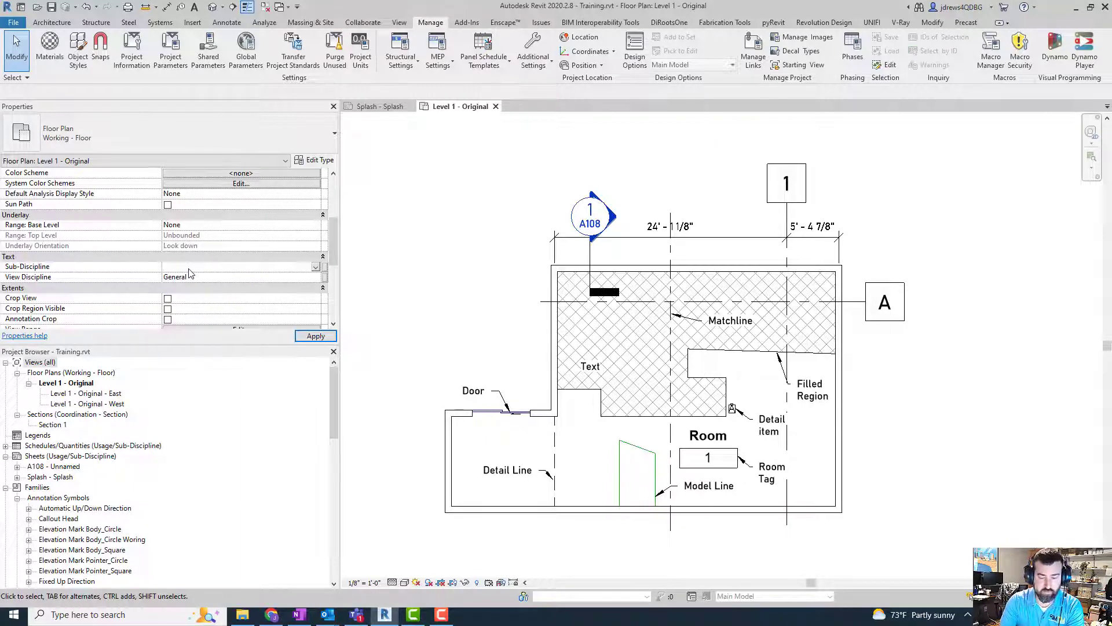
pyautogui.write('Working')
pyautogui.press('Return')
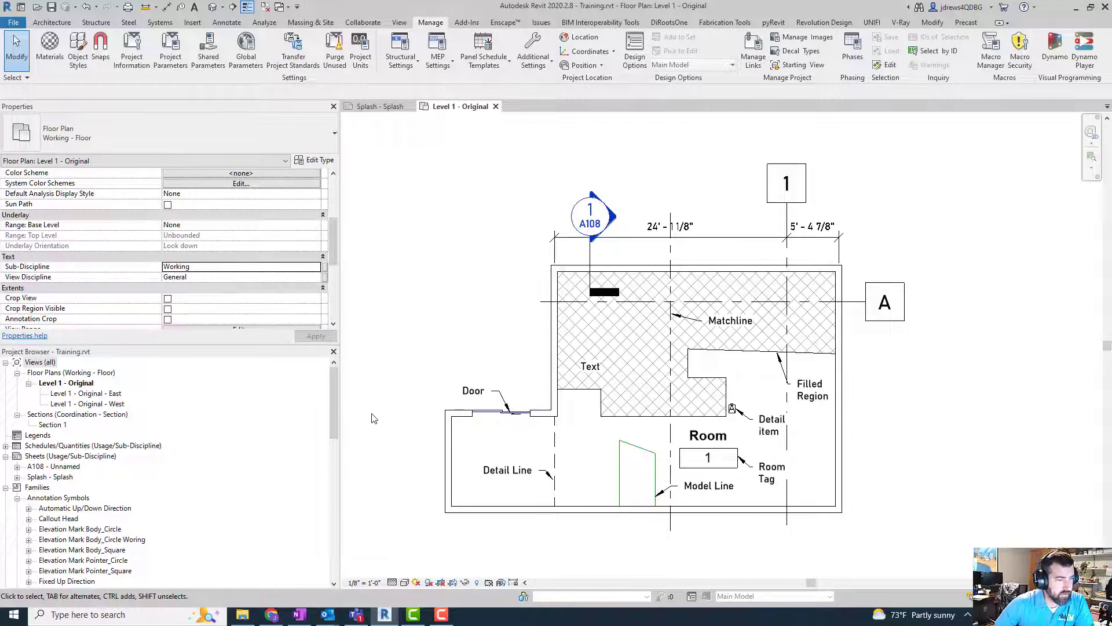
# Create a new browser organization scheme named Better Organized
pyautogui.click(39, 362)
pyautogui.rightClick(41, 362)
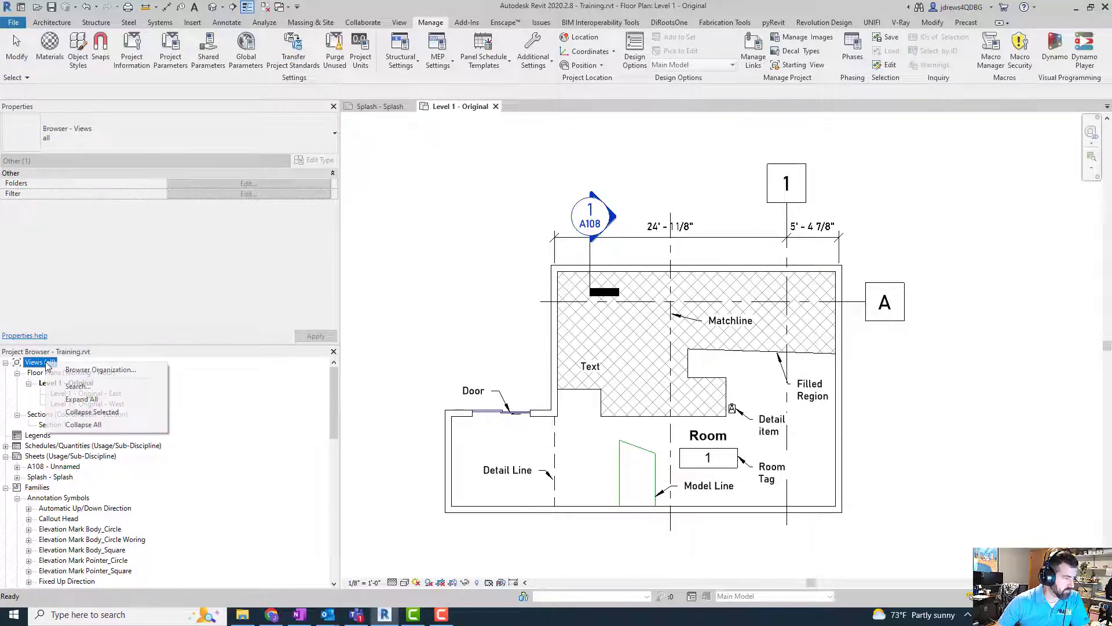
pyautogui.click(84, 370)
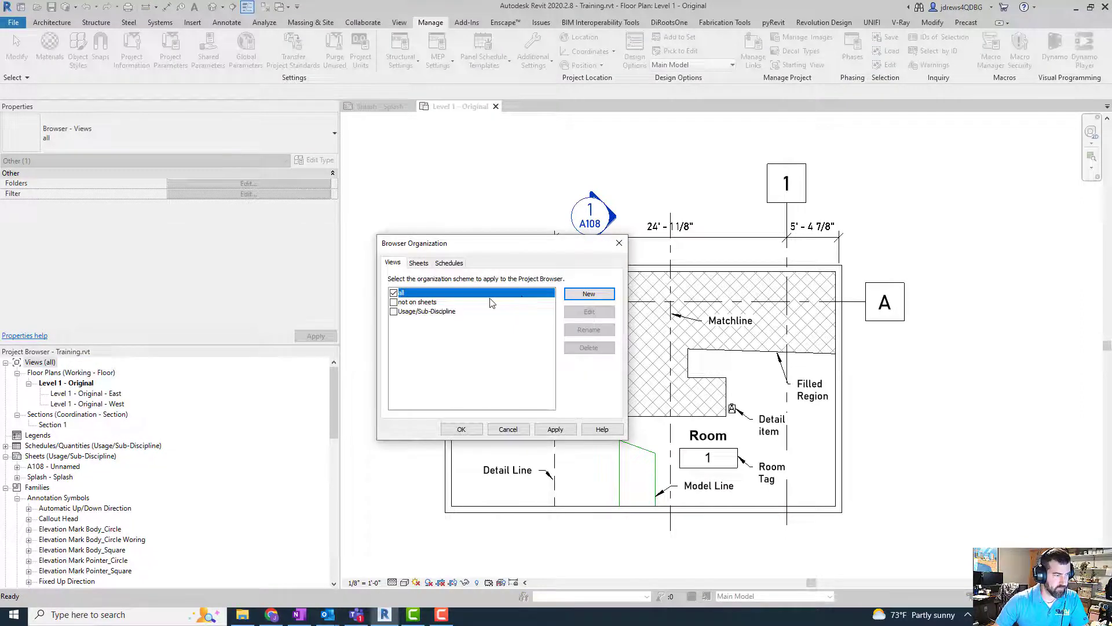
pyautogui.click(588, 294)
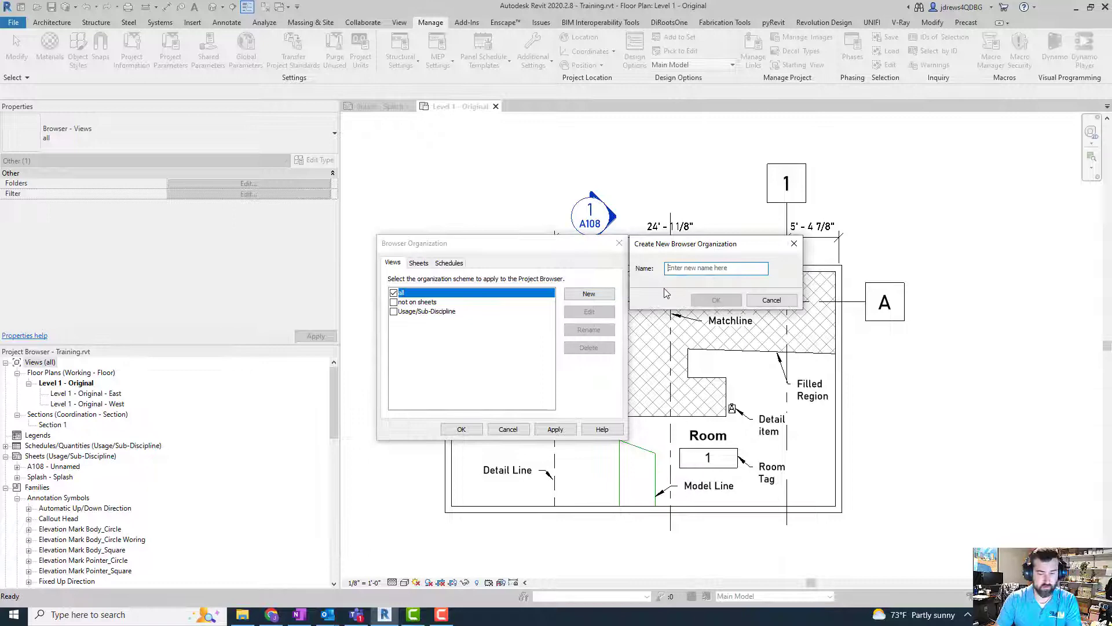
pyautogui.write('Better')
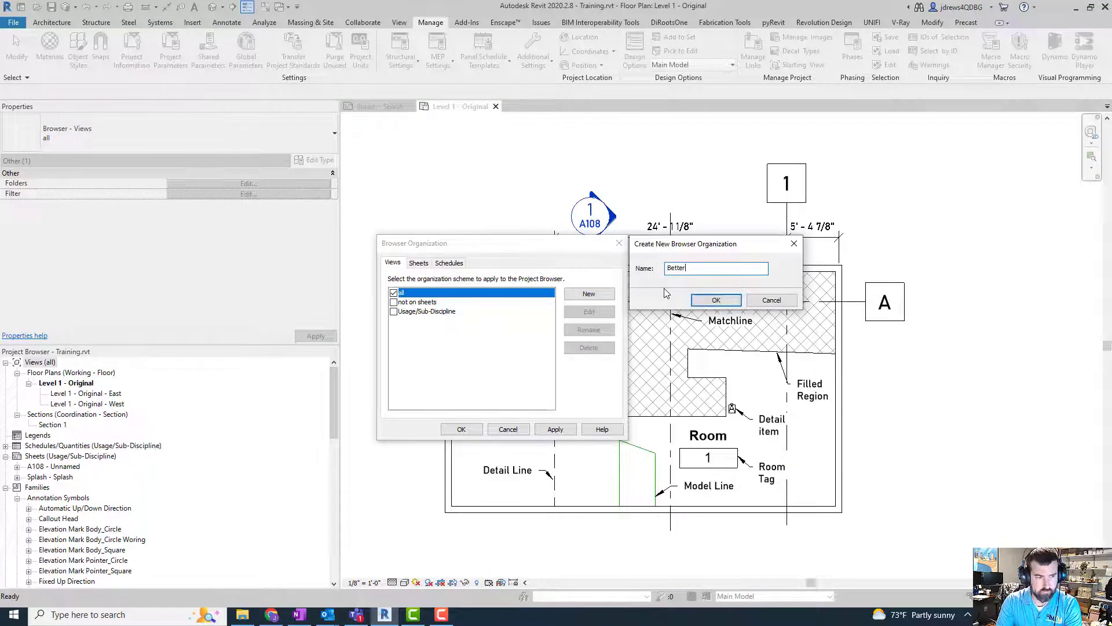
pyautogui.write(' Organi')
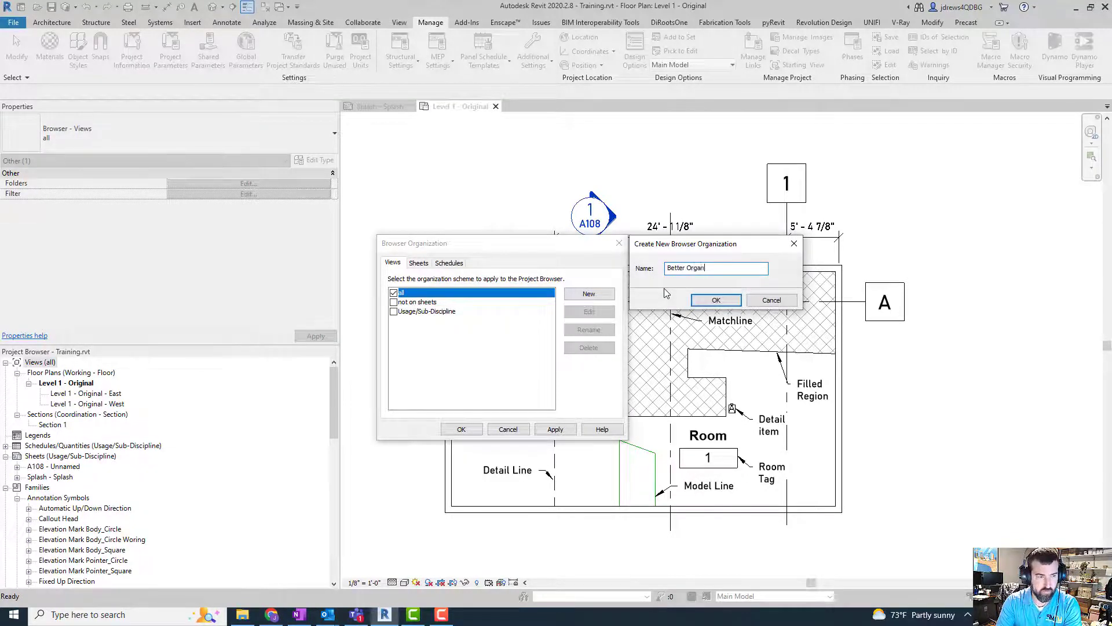
pyautogui.write('zed')
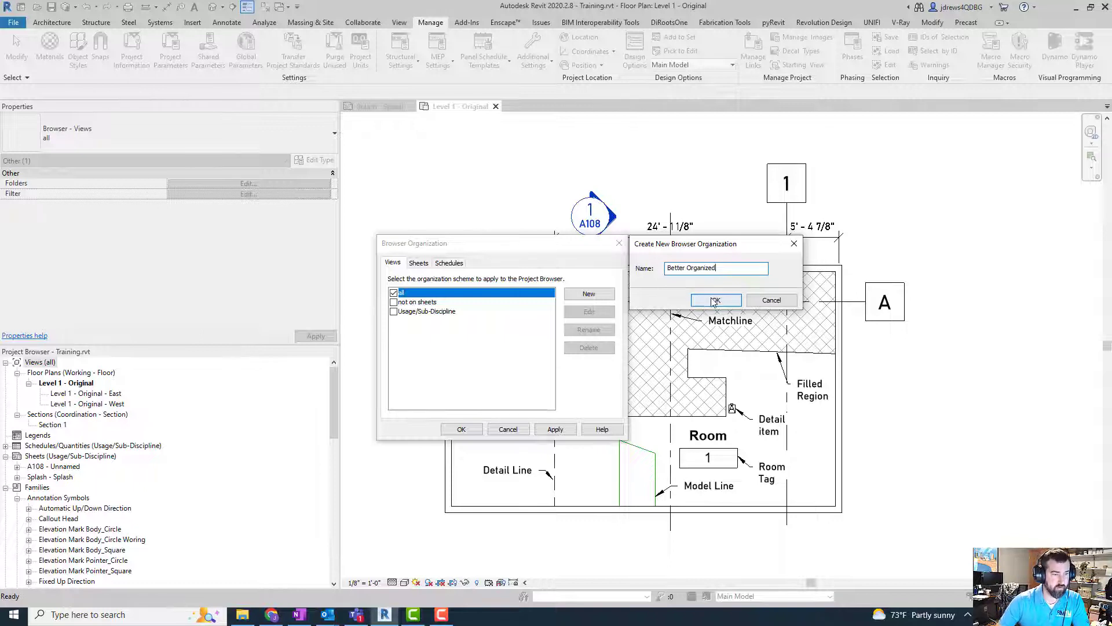
pyautogui.click(716, 300)
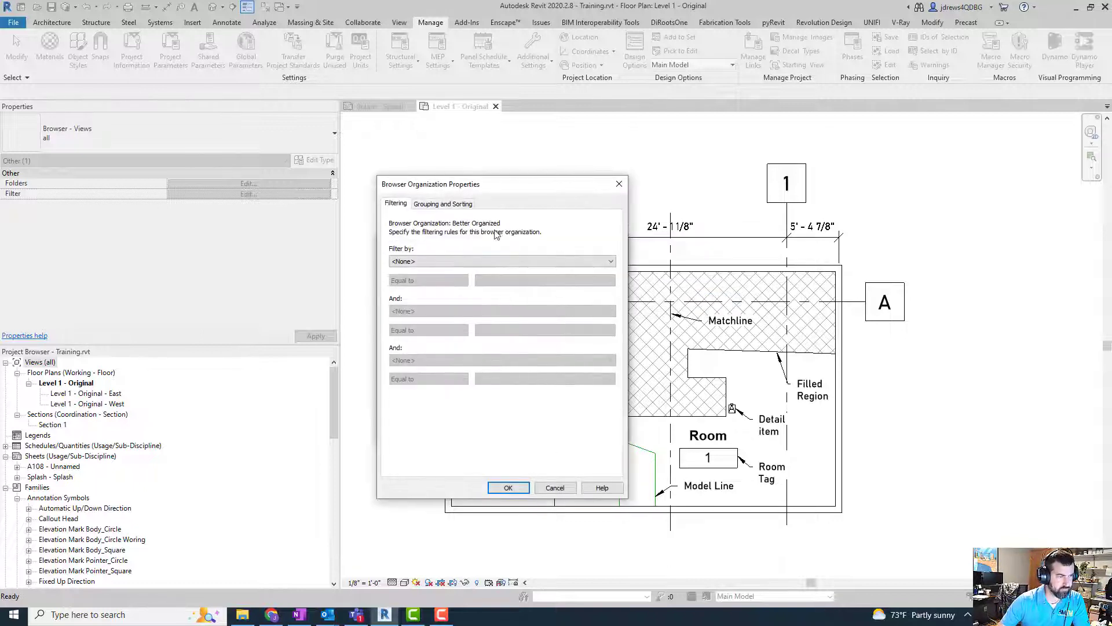
# Group Better Organized by View Discipline, then Sub-Discipline, then Type
pyautogui.moveTo(473, 191); pyautogui.dragTo(564, 168)
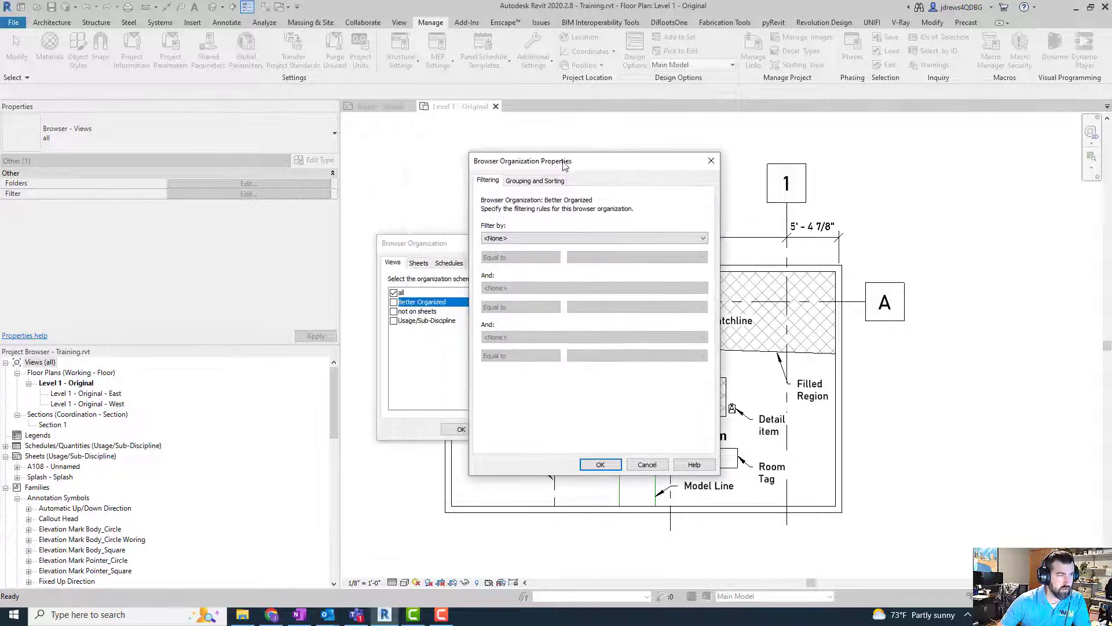
pyautogui.click(532, 182)
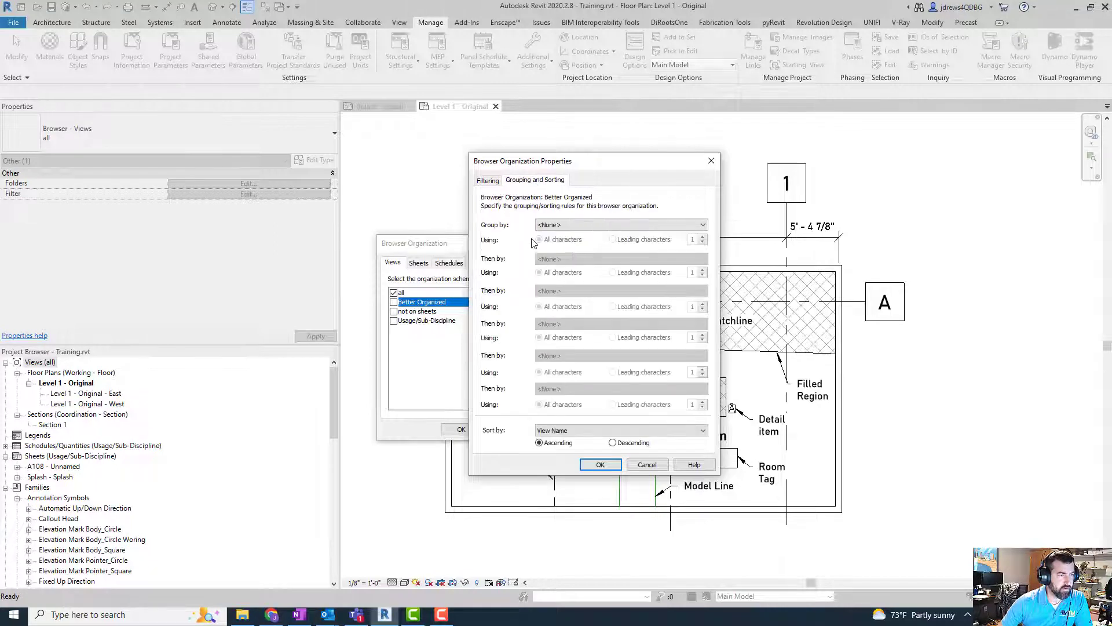
pyautogui.click(562, 225)
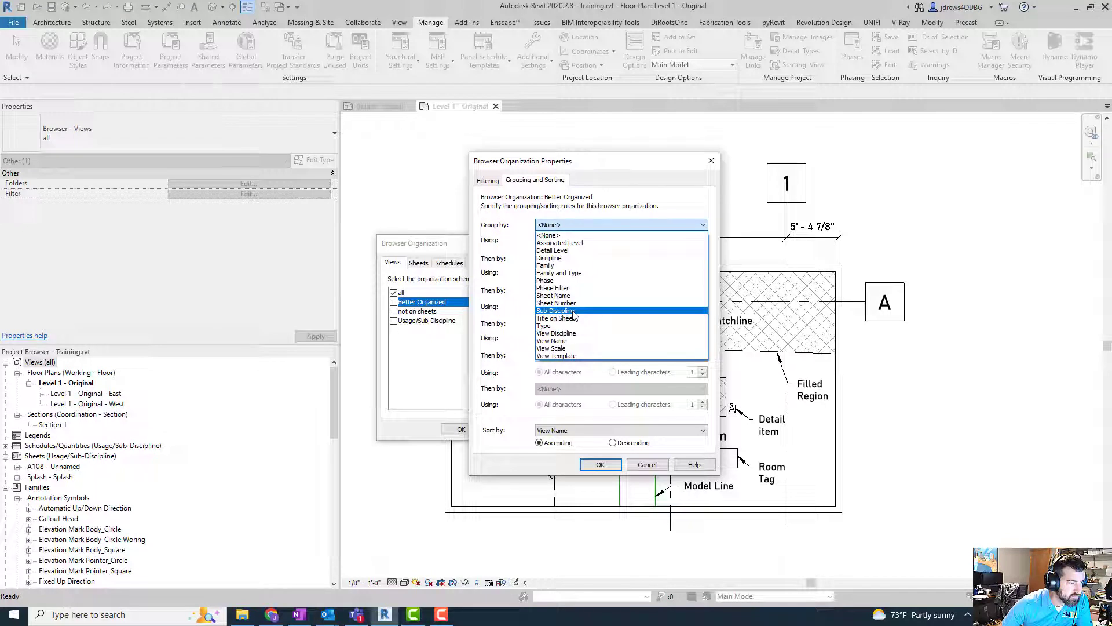
pyautogui.click(571, 333)
pyautogui.click(576, 259)
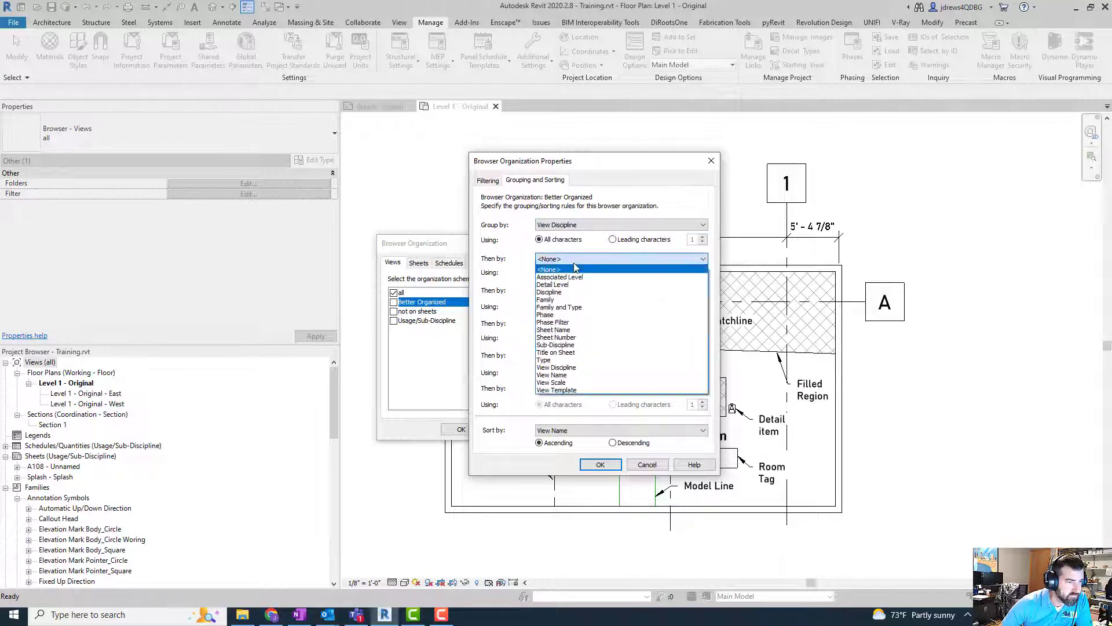
pyautogui.click(591, 345)
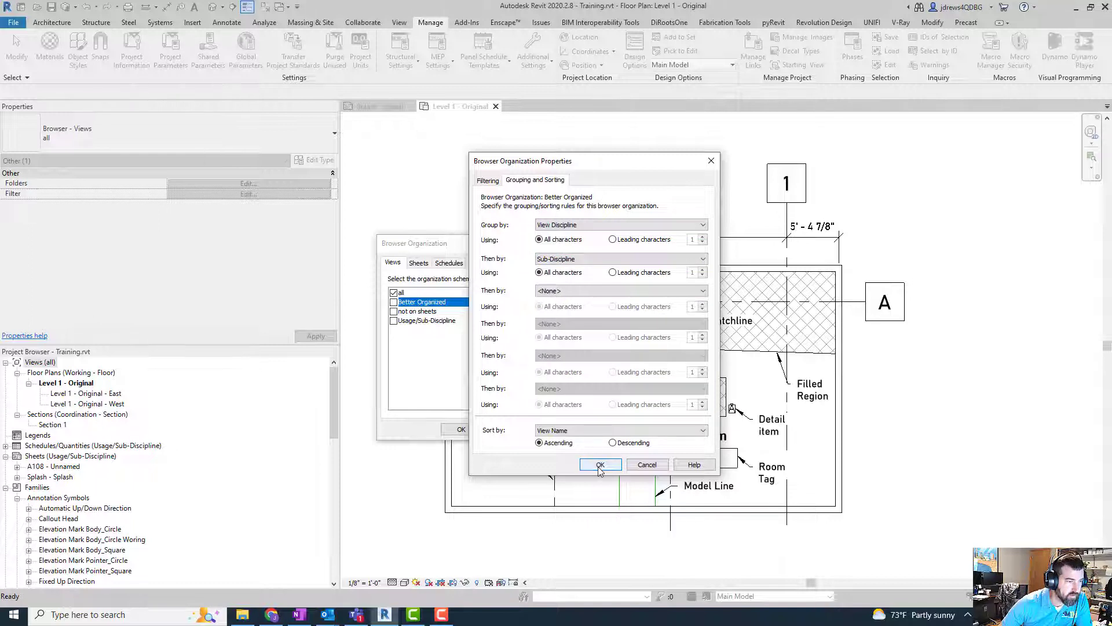
pyautogui.click(589, 290)
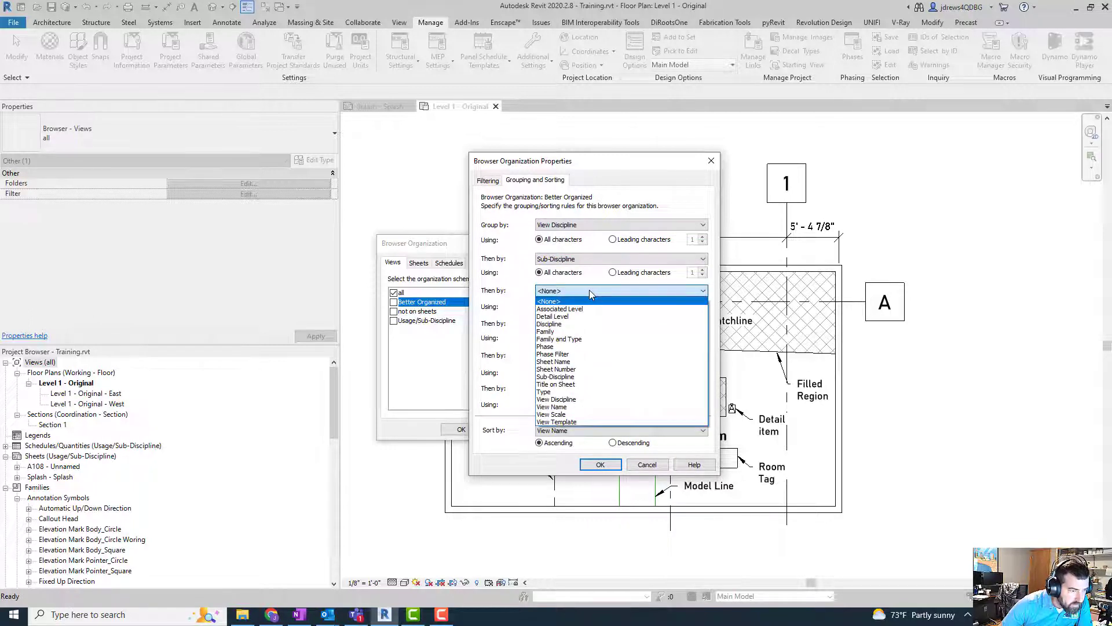
pyautogui.click(553, 392)
pyautogui.click(601, 464)
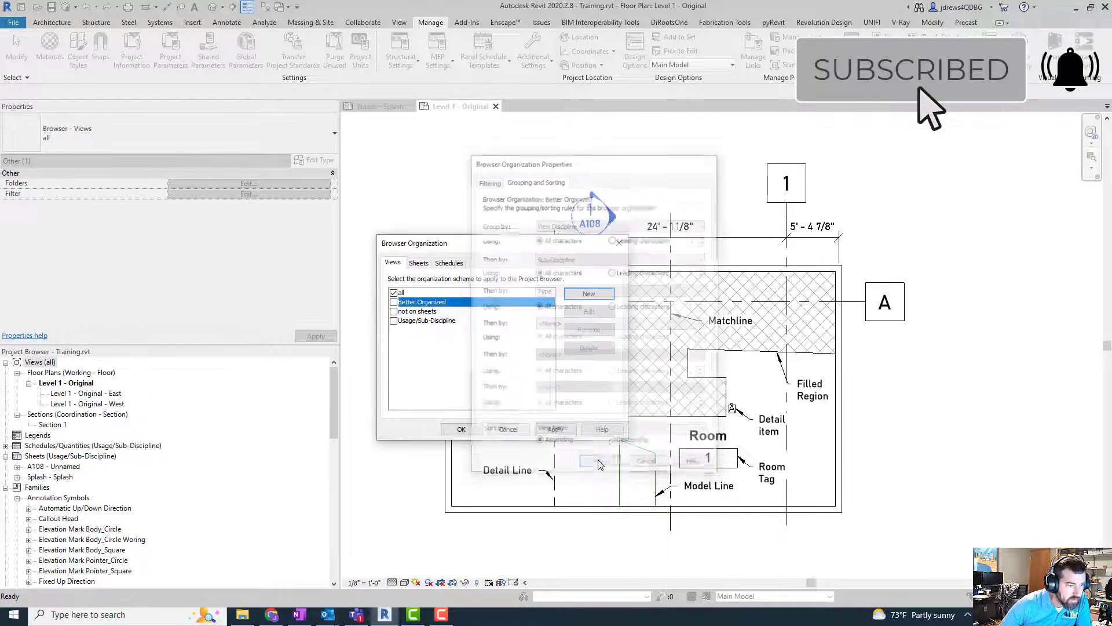
pyautogui.click(554, 430)
pyautogui.click(472, 428)
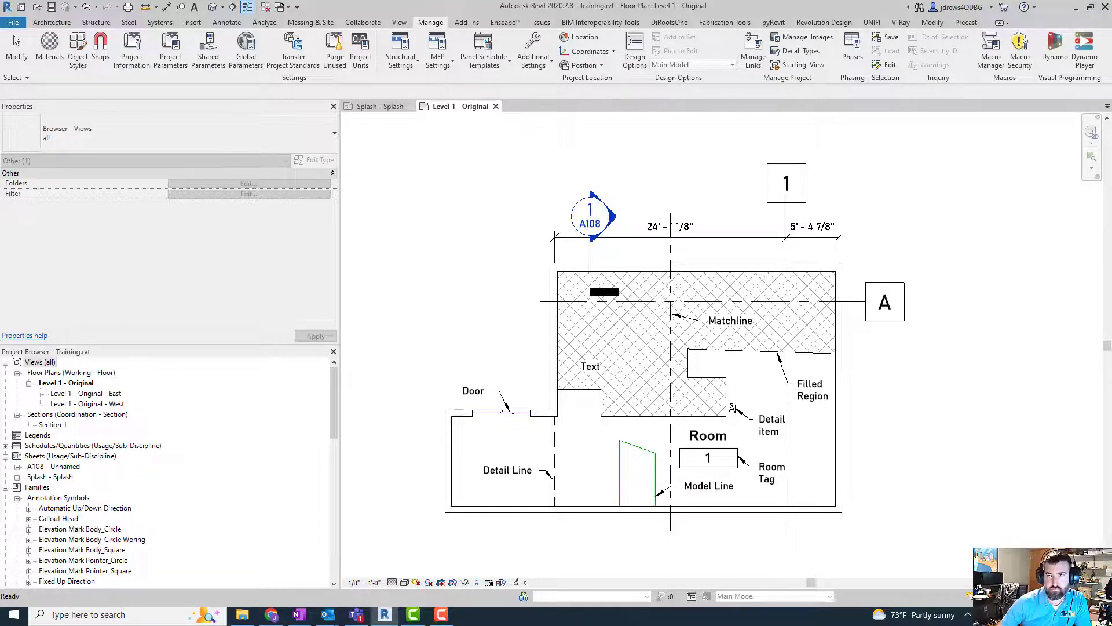
# Make Better Organized the active Project Browser scheme
pyautogui.rightClick(39, 363)
pyautogui.click(56, 373)
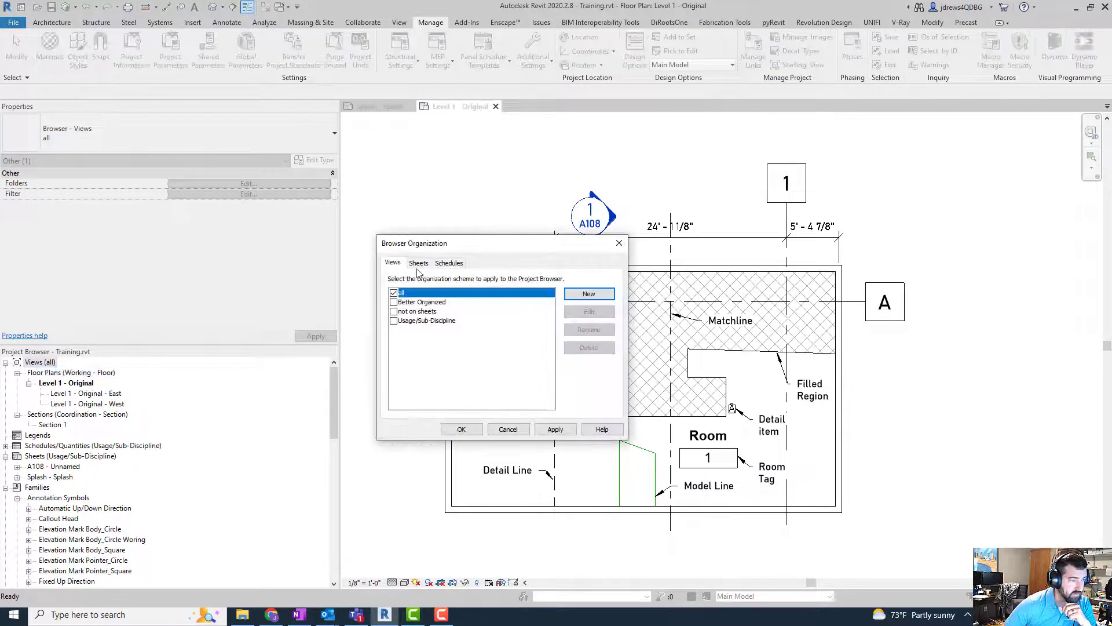
pyautogui.click(400, 303)
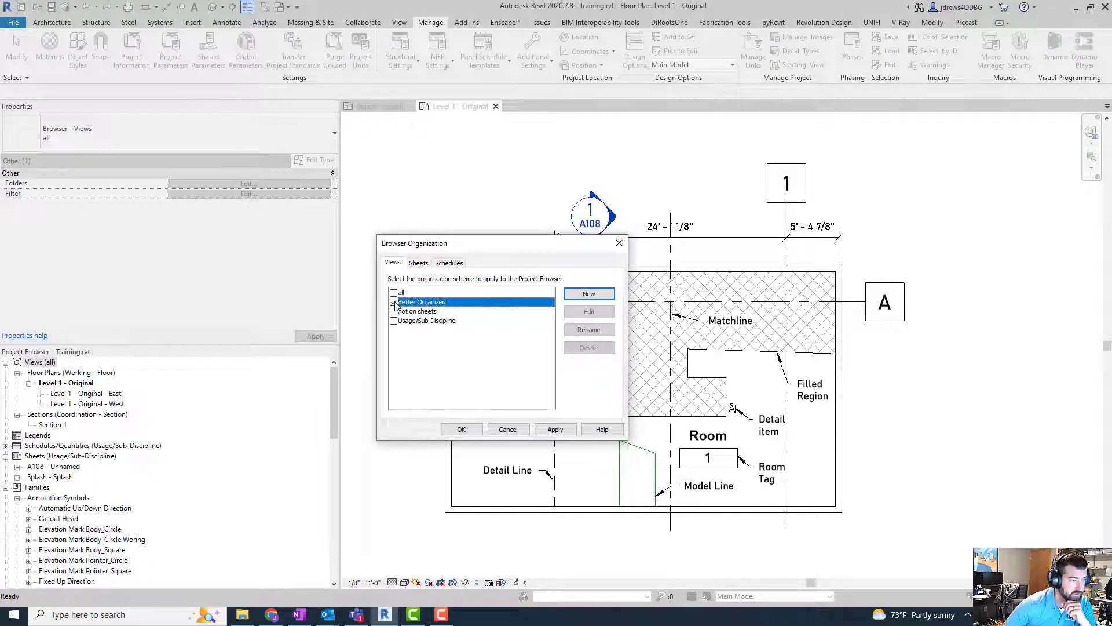
pyautogui.click(556, 428)
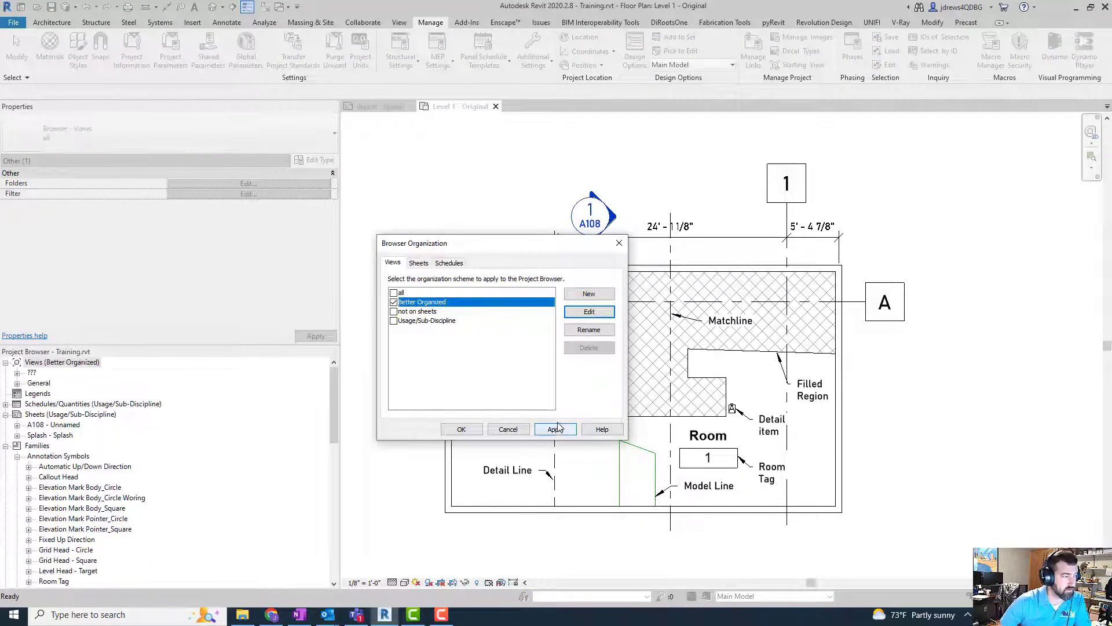
pyautogui.click(463, 430)
# Expand the Coordination - Section and General > Working > Working - Floor groups, then review the plan's properties
pyautogui.click(17, 372)
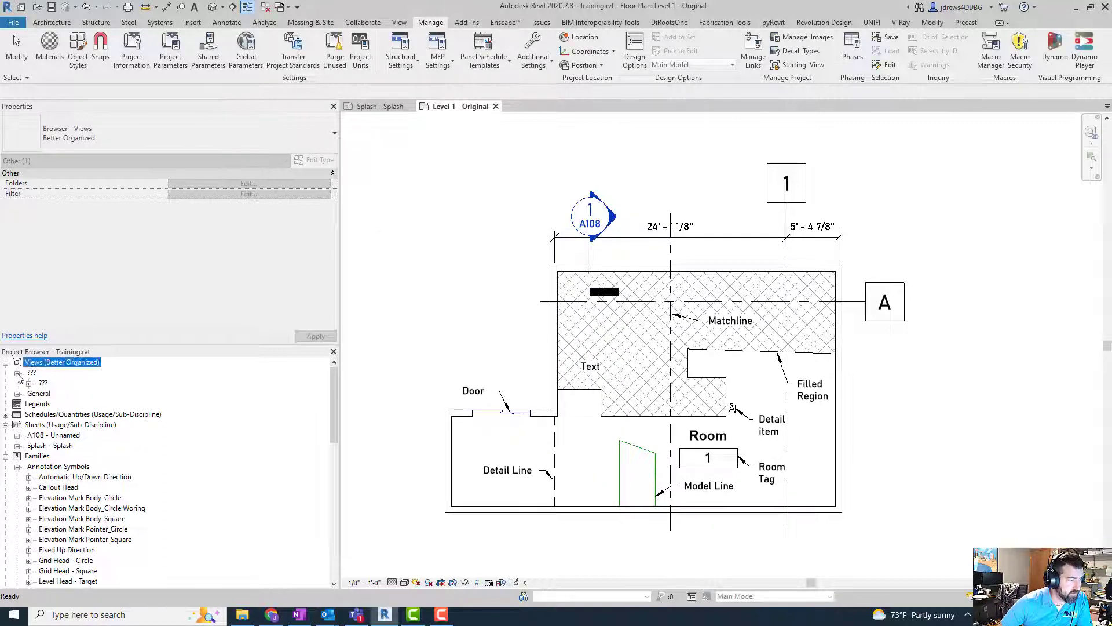
pyautogui.click(29, 383)
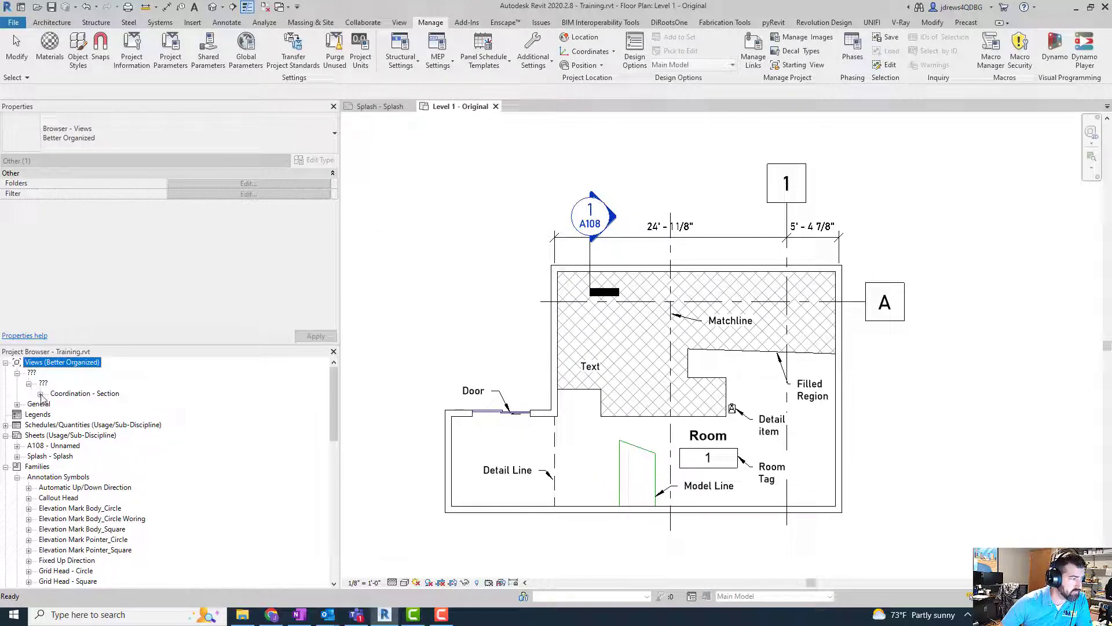
pyautogui.click(40, 393)
pyautogui.click(17, 414)
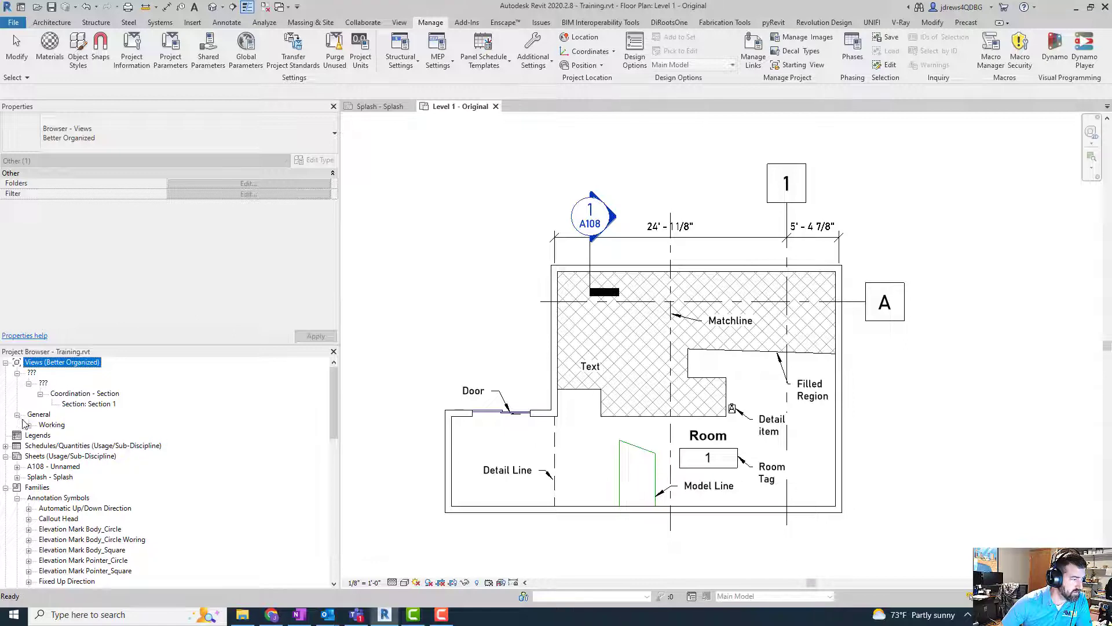
pyautogui.click(29, 426)
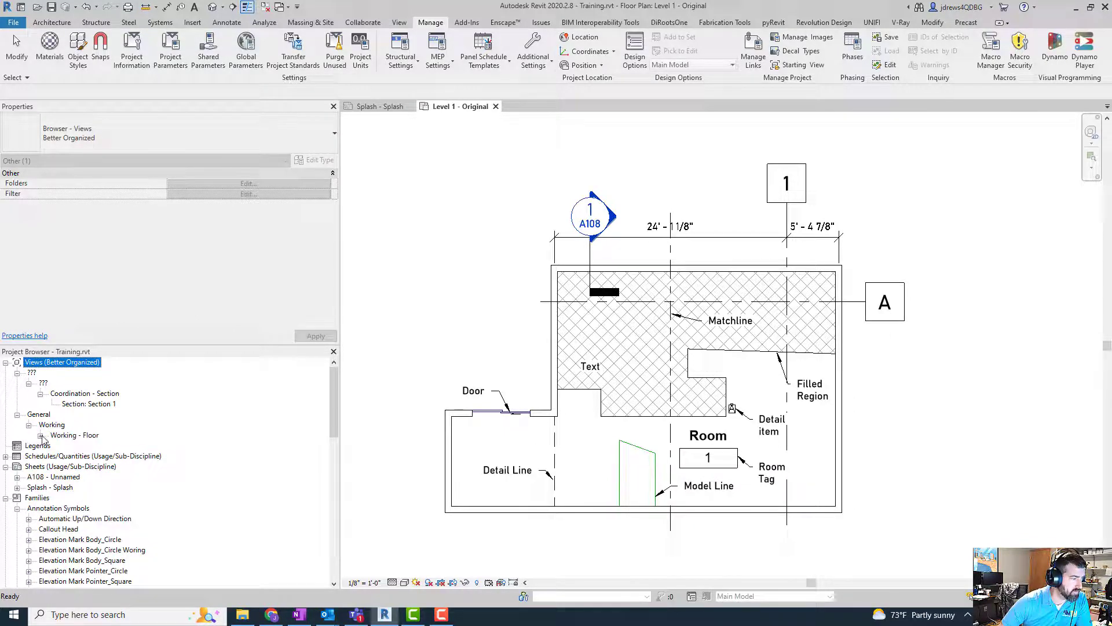
pyautogui.click(40, 435)
pyautogui.click(453, 284)
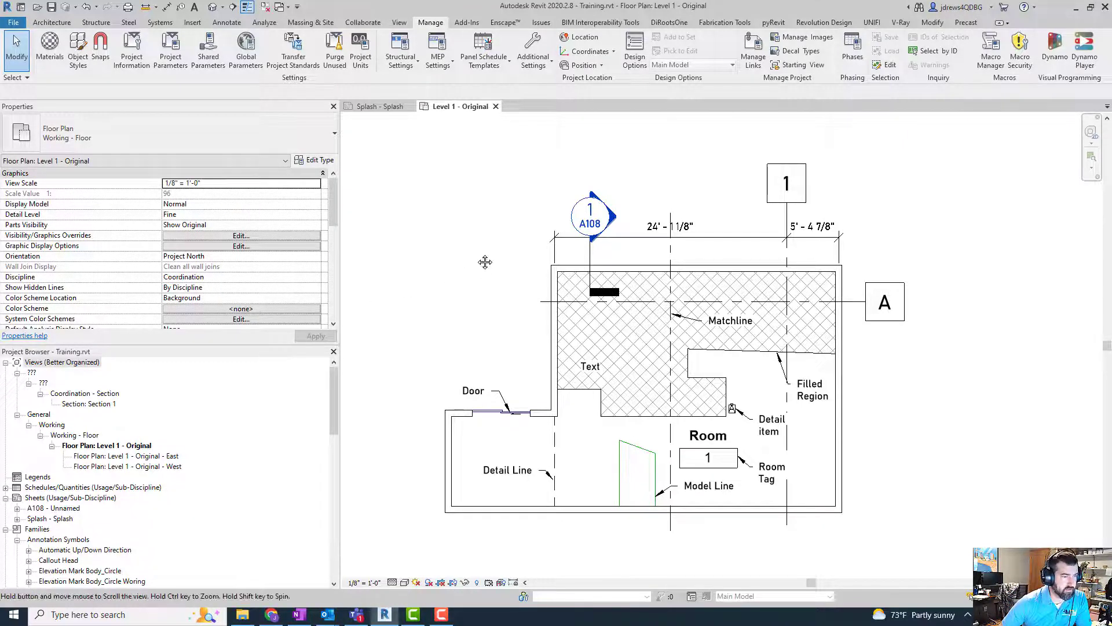
pyautogui.scroll(2, 524, 238)
pyautogui.scroll(-2, 509, 209)
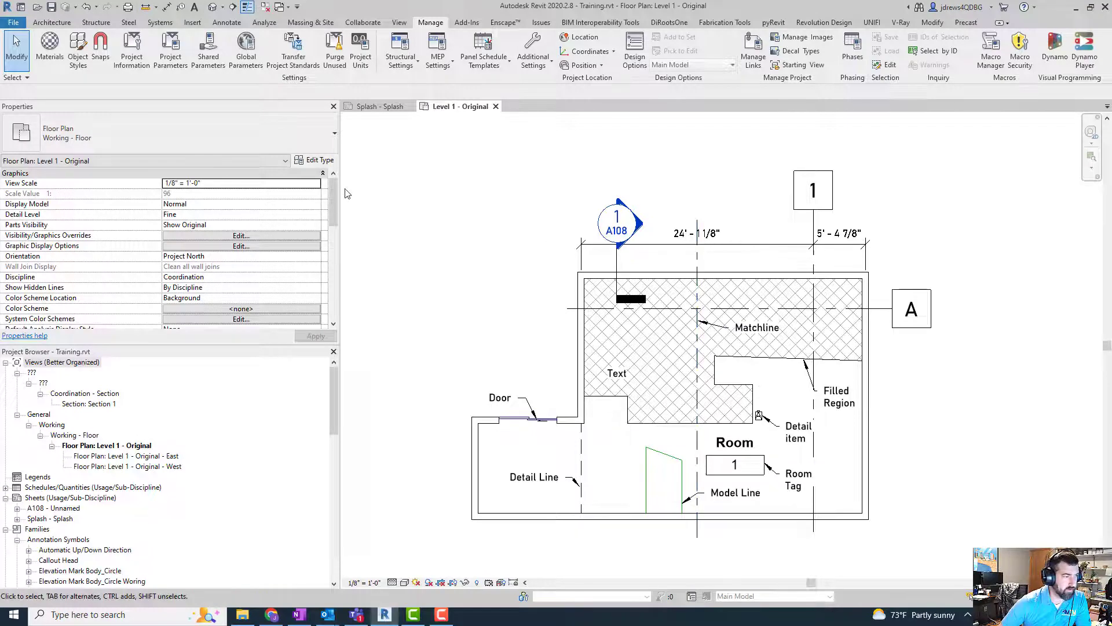
pyautogui.moveTo(333, 197); pyautogui.dragTo(332, 278)
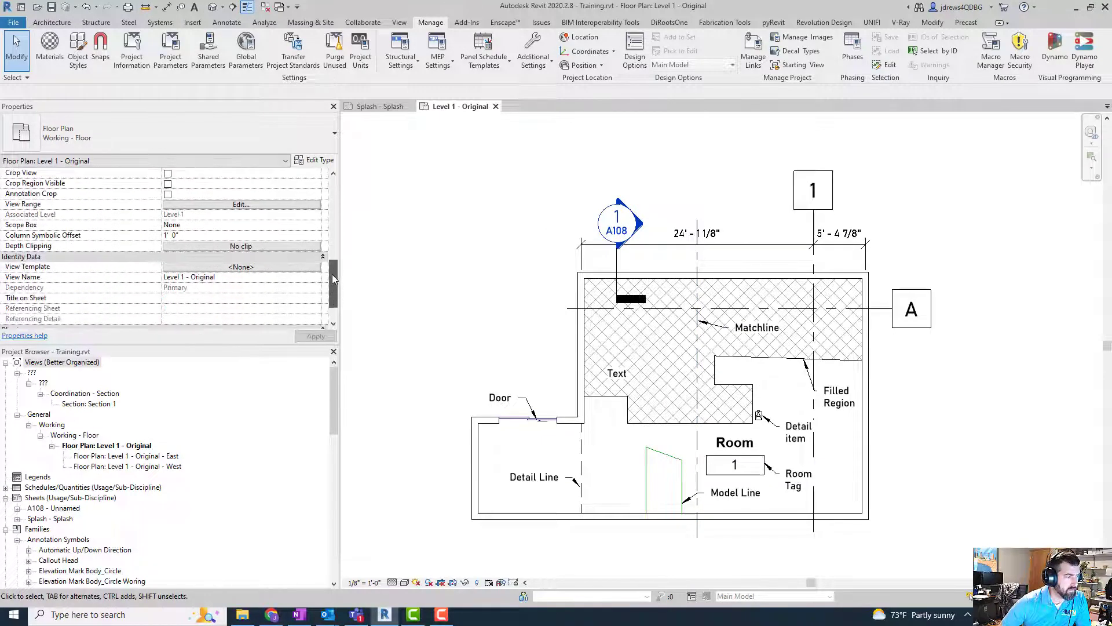
pyautogui.scroll(3, 330, 277)
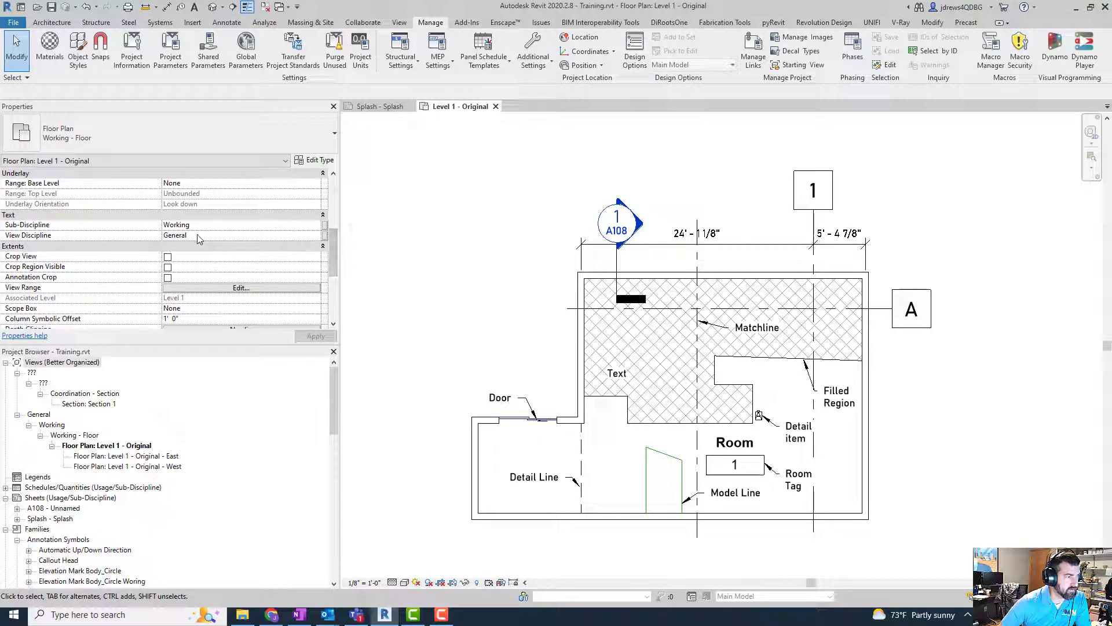
pyautogui.moveTo(332, 249)
pyautogui.mouseDown()
pyautogui.moveTo(328, 270)
pyautogui.moveTo(332, 245)
pyautogui.mouseUp()
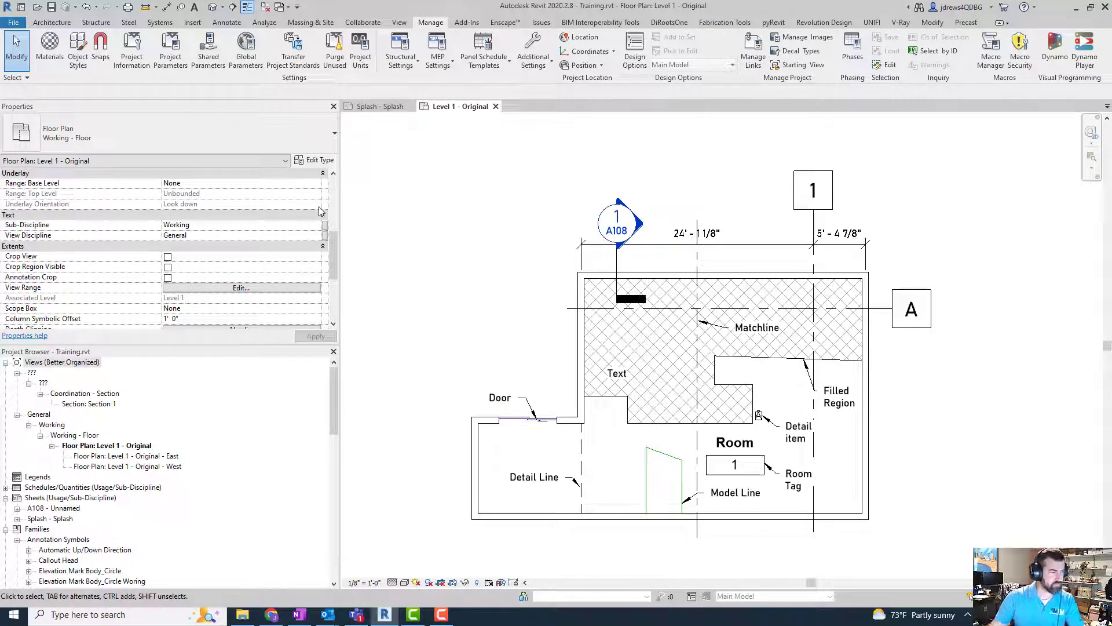
# Create a General - Working view template from Level 1 - Original, excluding View Scale
pyautogui.rightClick(156, 446)
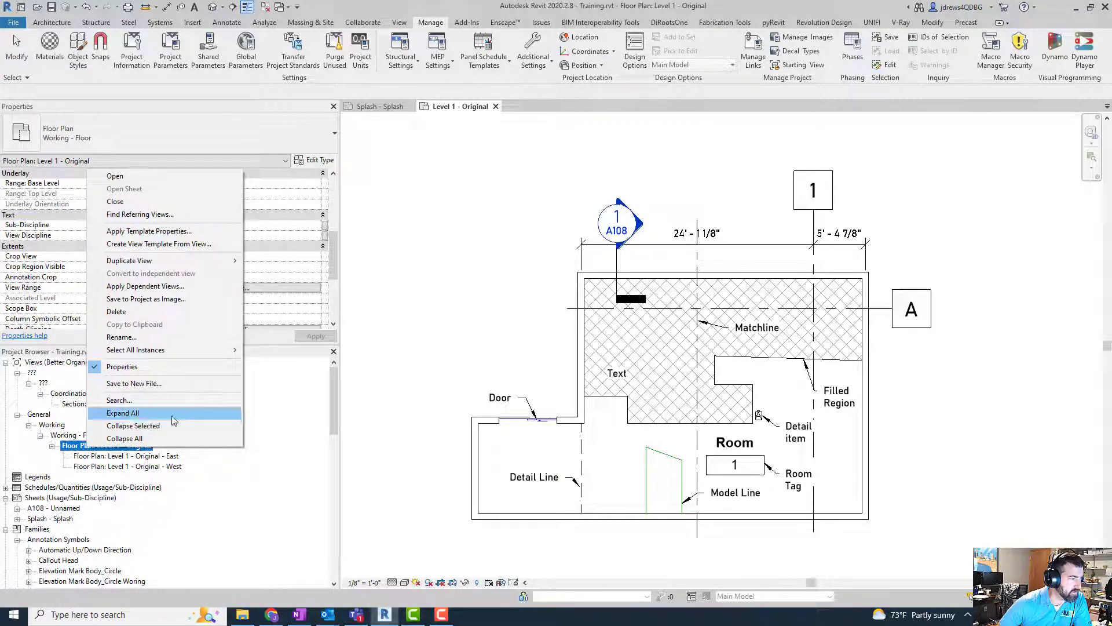
pyautogui.click(185, 246)
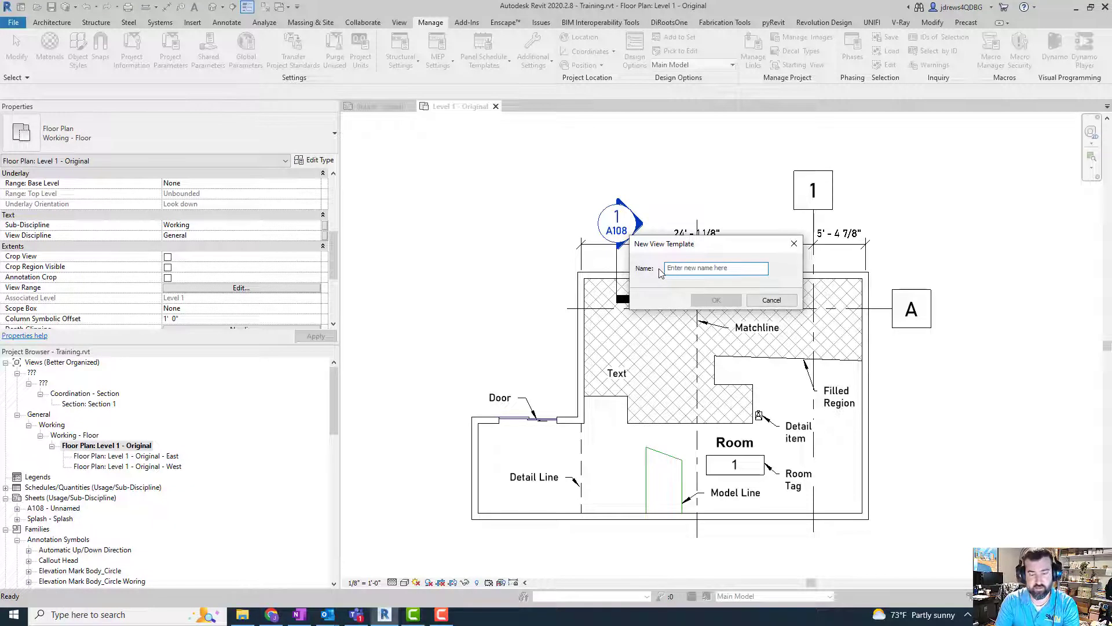
pyautogui.write('General - ')
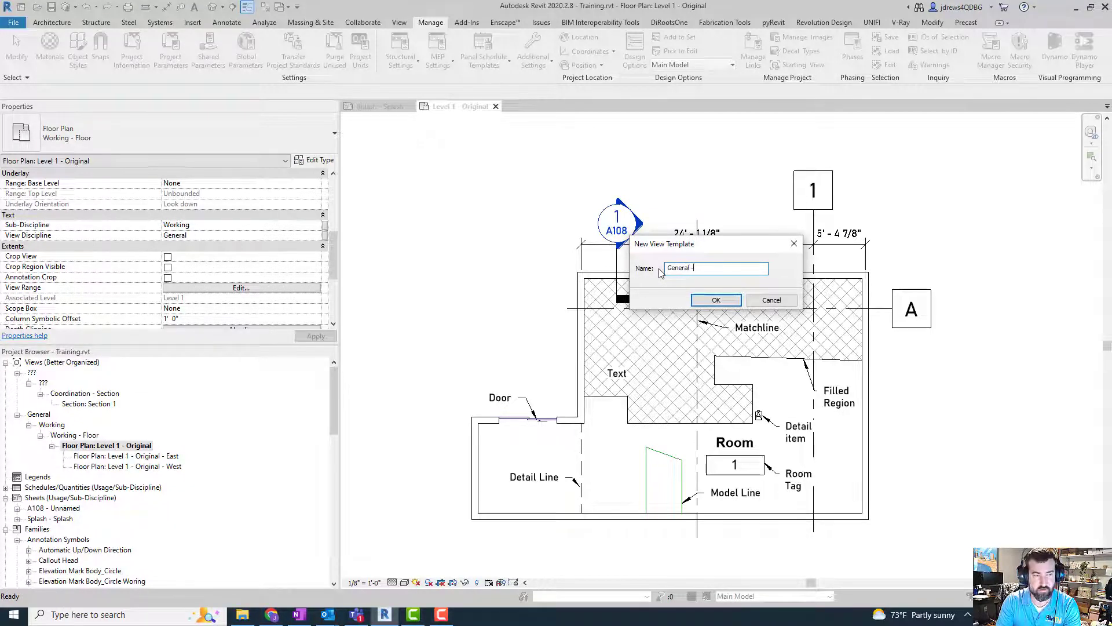
pyautogui.write('W')
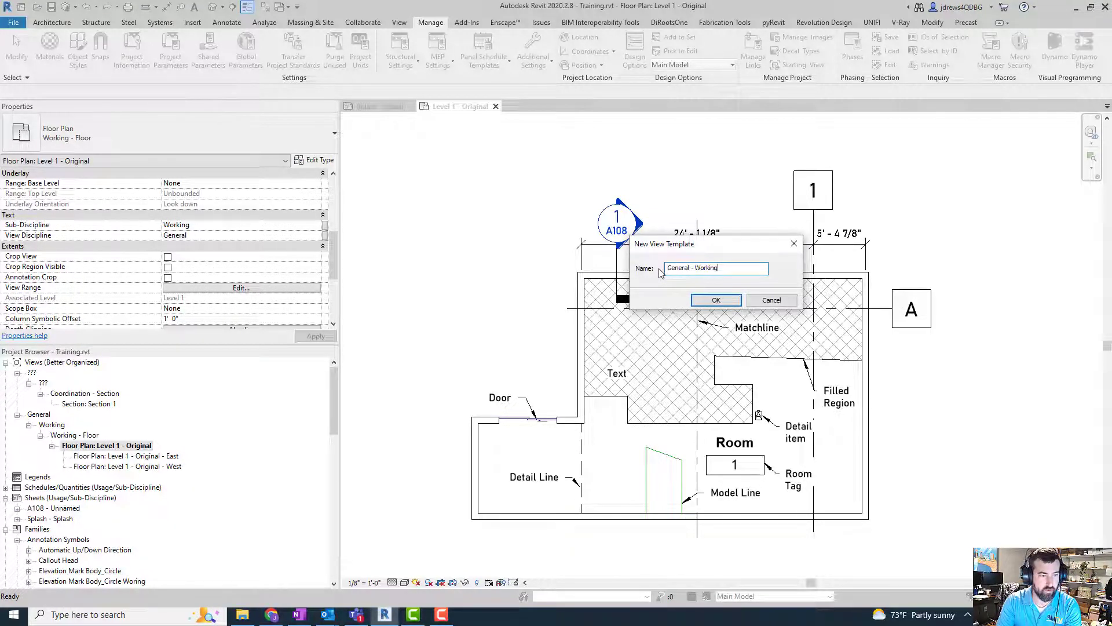
pyautogui.write('orking')
pyautogui.click(718, 302)
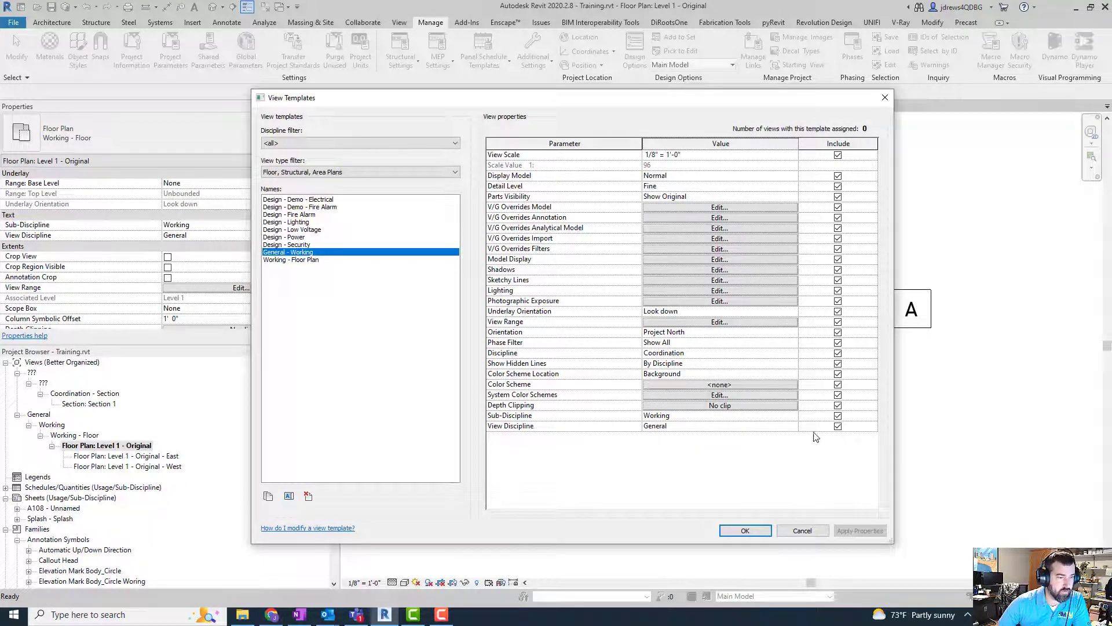
pyautogui.click(838, 155)
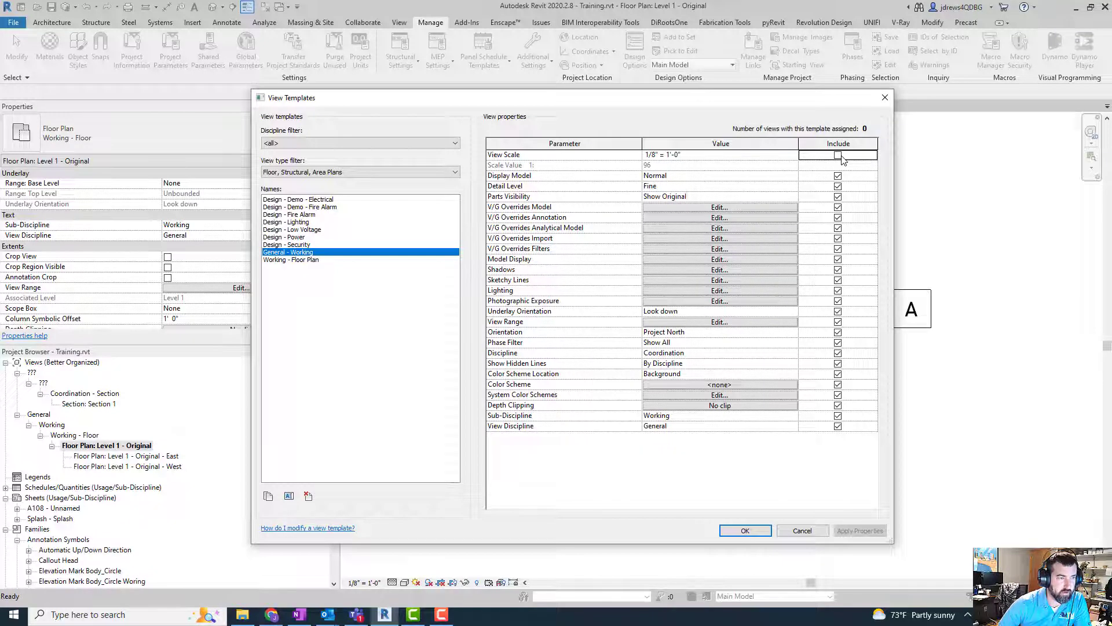
pyautogui.click(733, 529)
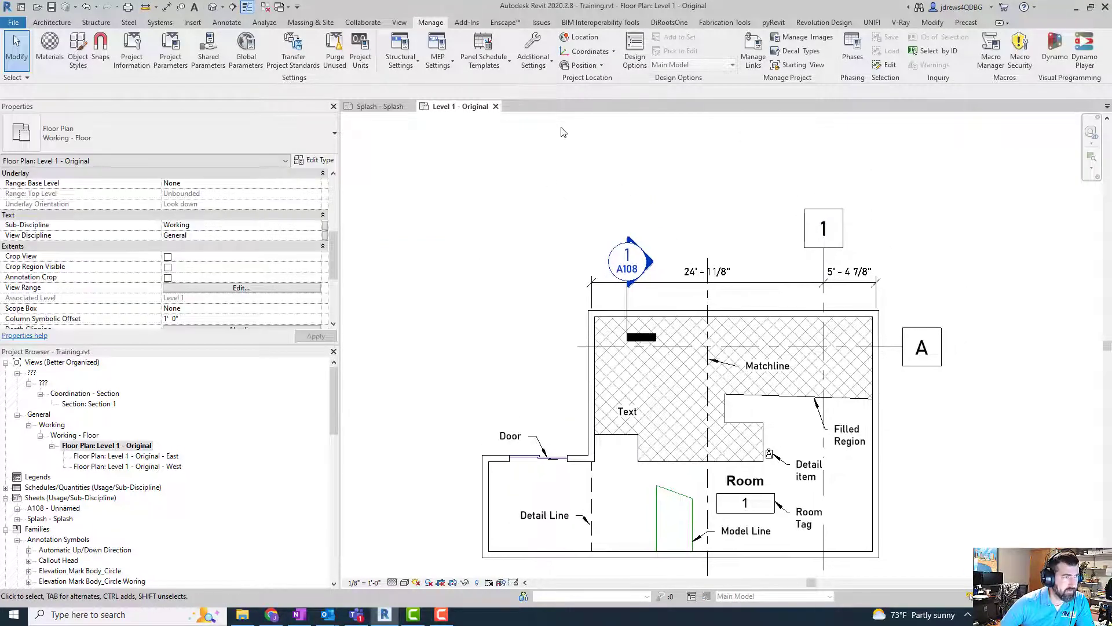
# Start a new floor plan using the Working - Floor view type
pyautogui.click(393, 26)
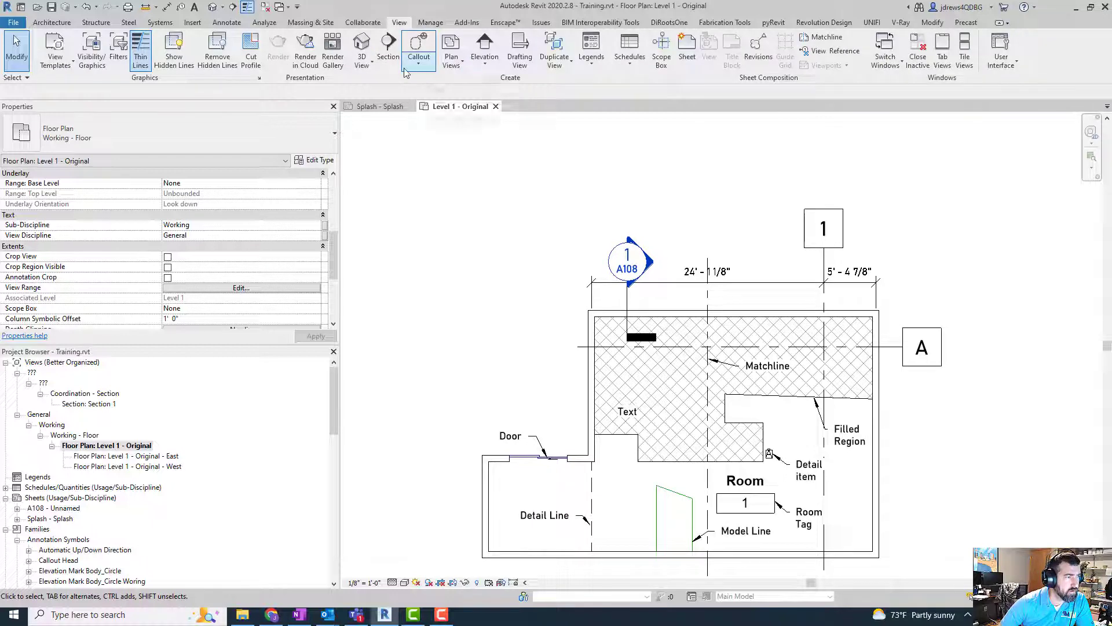
pyautogui.click(464, 64)
pyautogui.click(484, 85)
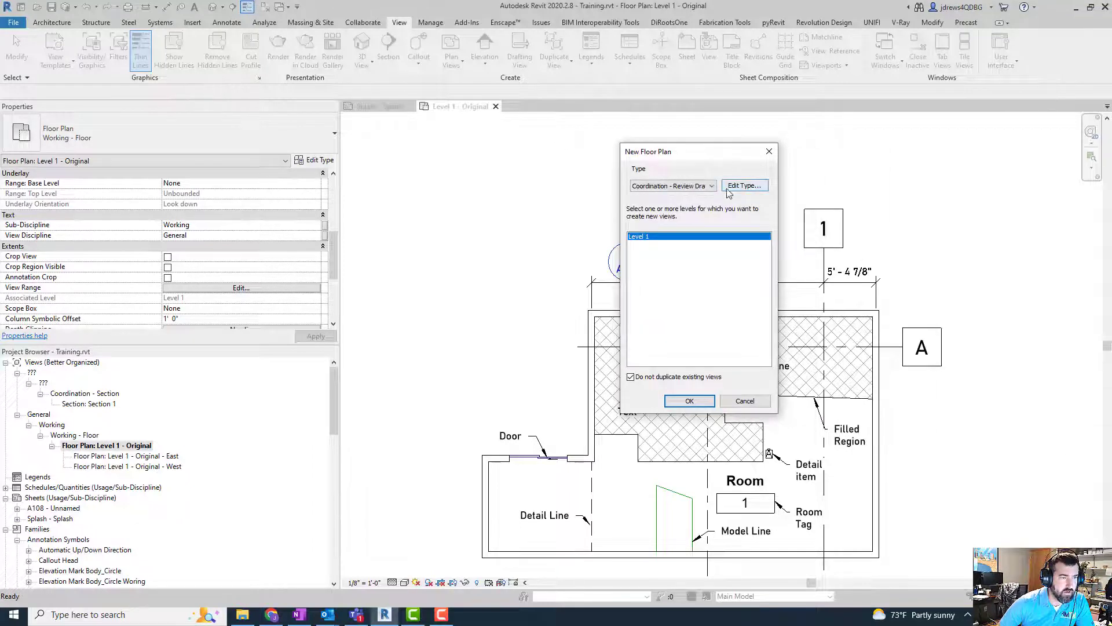
pyautogui.click(712, 186)
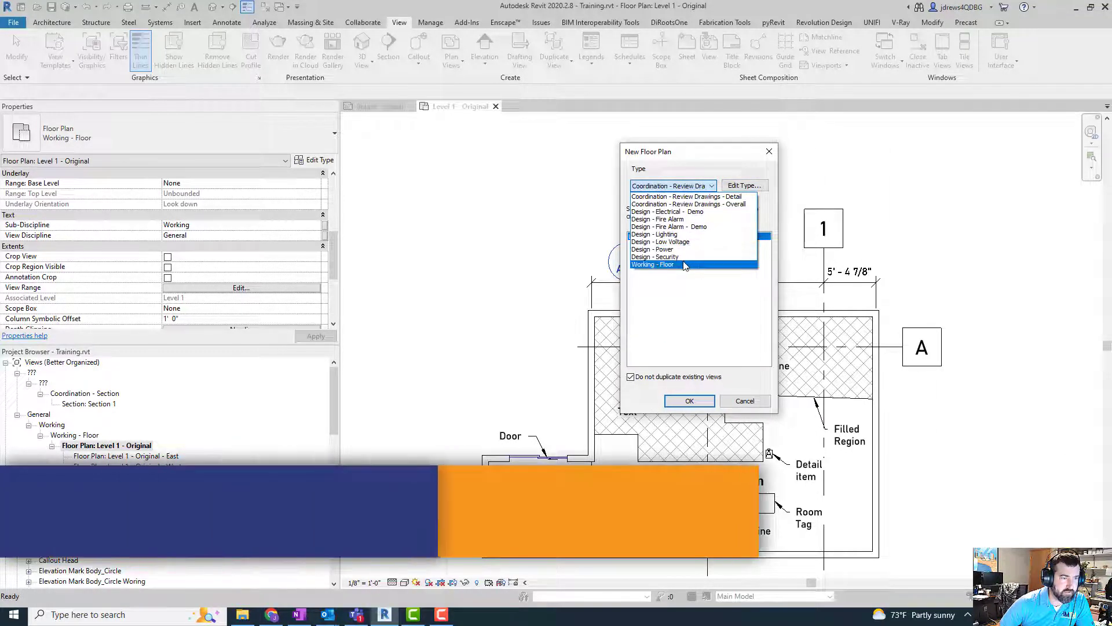
pyautogui.click(666, 265)
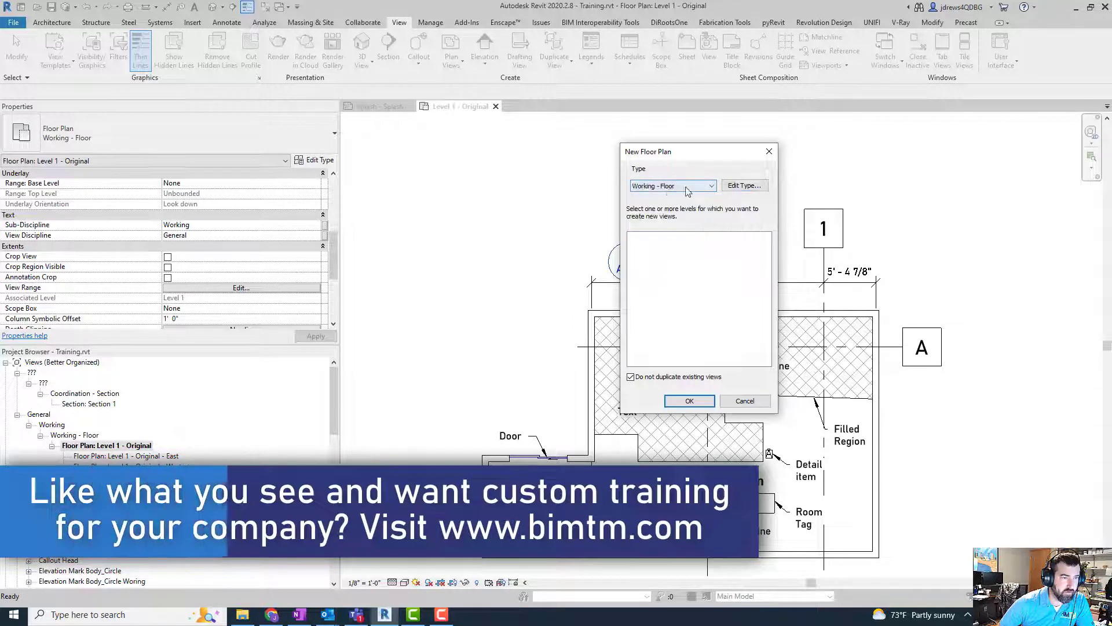
# Apply General - Working to new Working - Floor views and create a new Level 1 plan
pyautogui.click(744, 186)
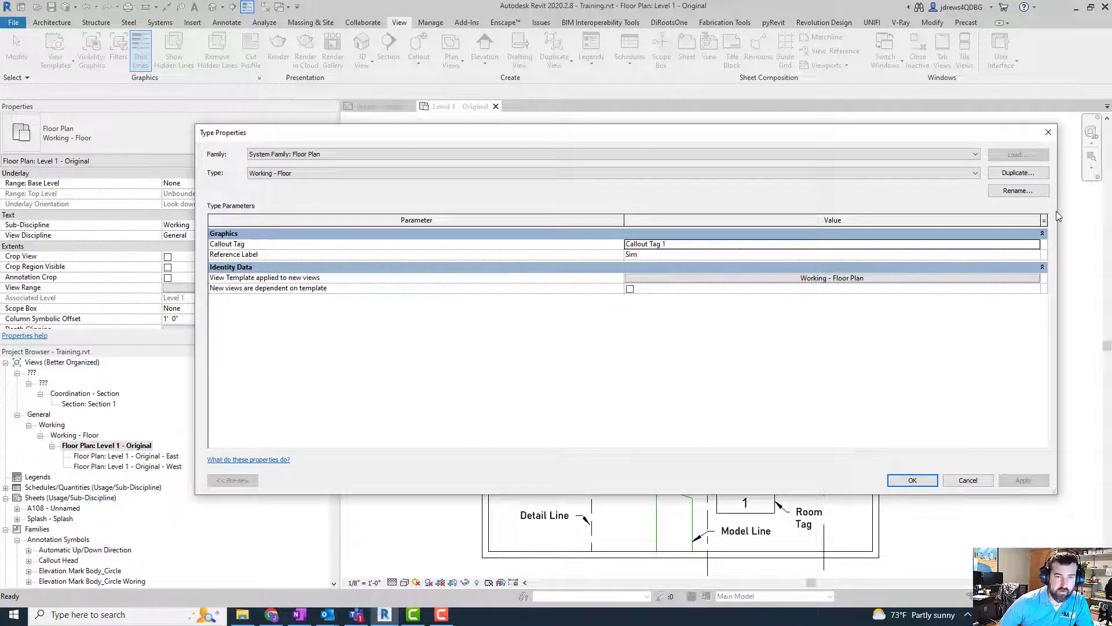
pyautogui.moveTo(1057, 215); pyautogui.dragTo(712, 215)
pyautogui.moveTo(531, 137); pyautogui.dragTo(782, 127)
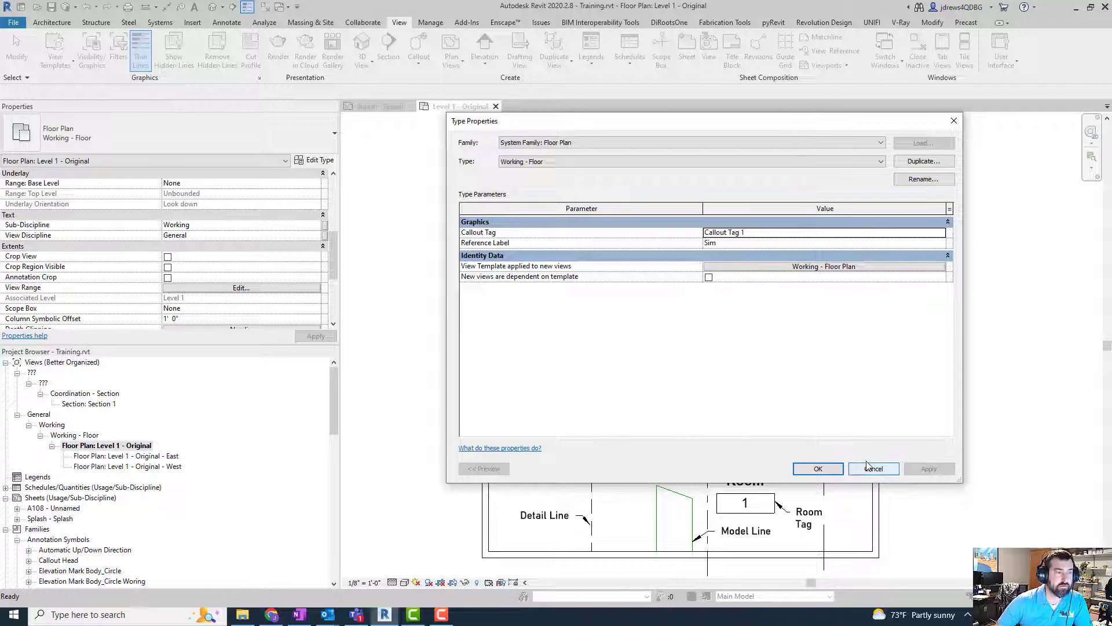
pyautogui.click(826, 267)
pyautogui.click(825, 267)
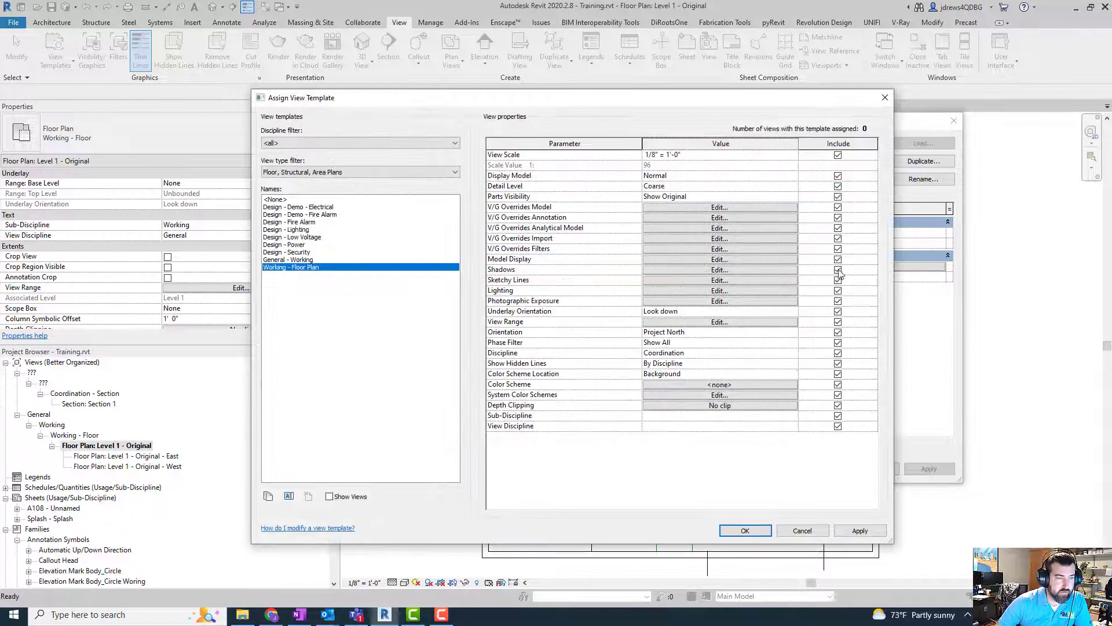
pyautogui.click(302, 261)
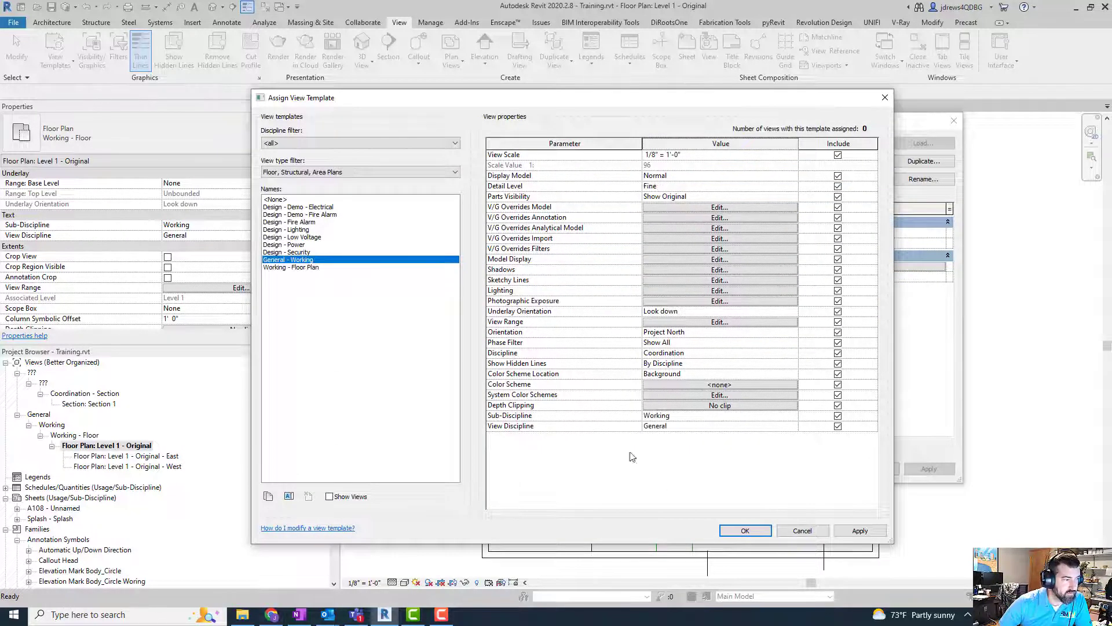
pyautogui.click(732, 530)
pyautogui.click(800, 468)
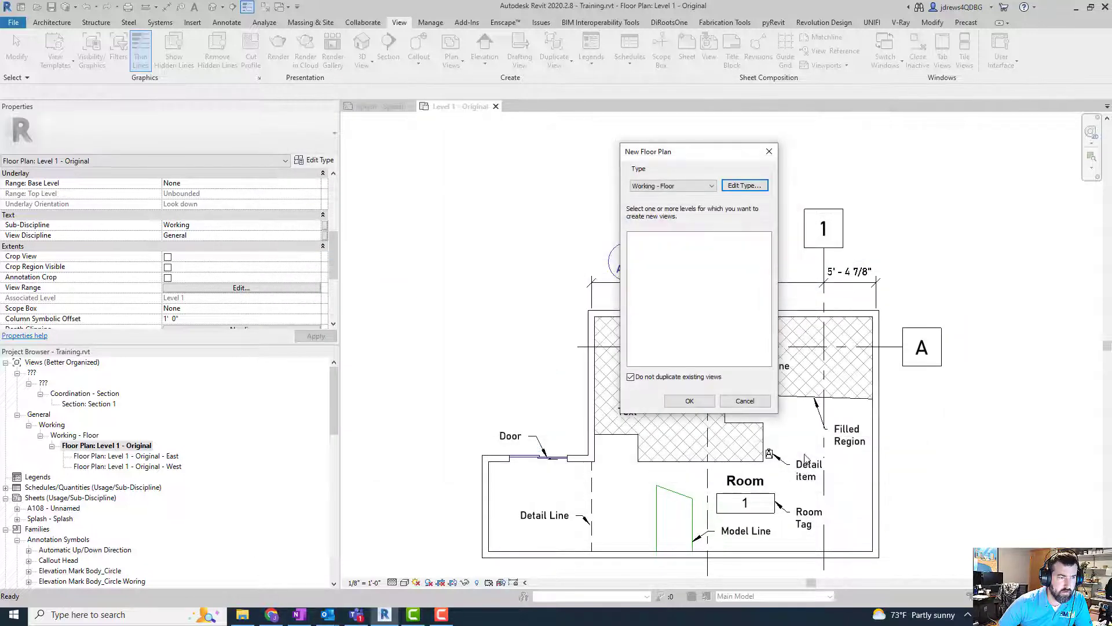
pyautogui.click(631, 377)
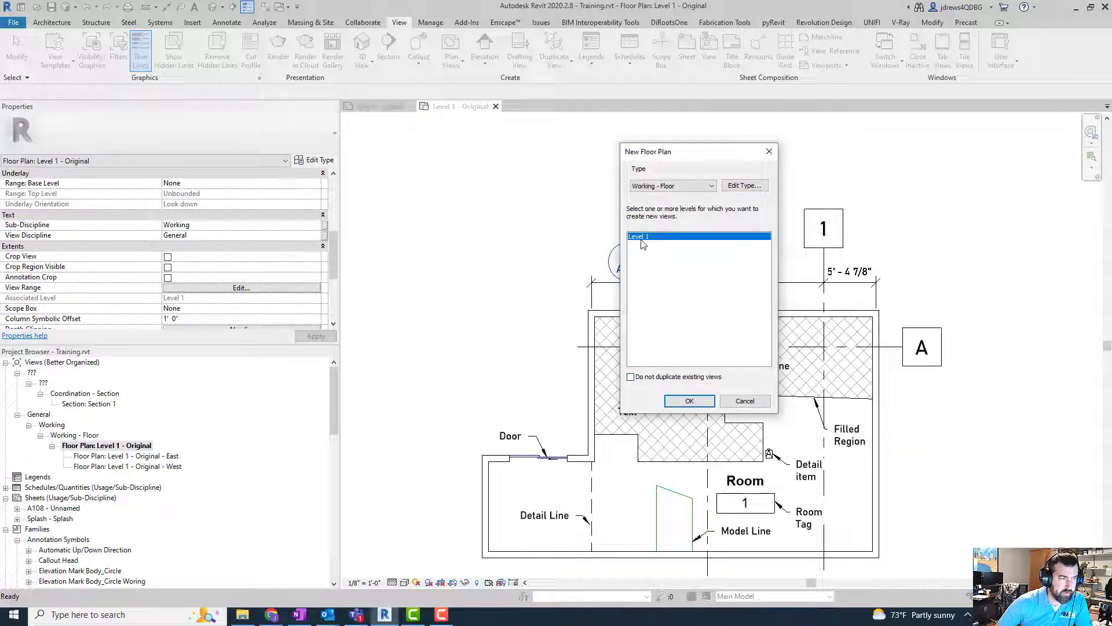
pyautogui.click(689, 401)
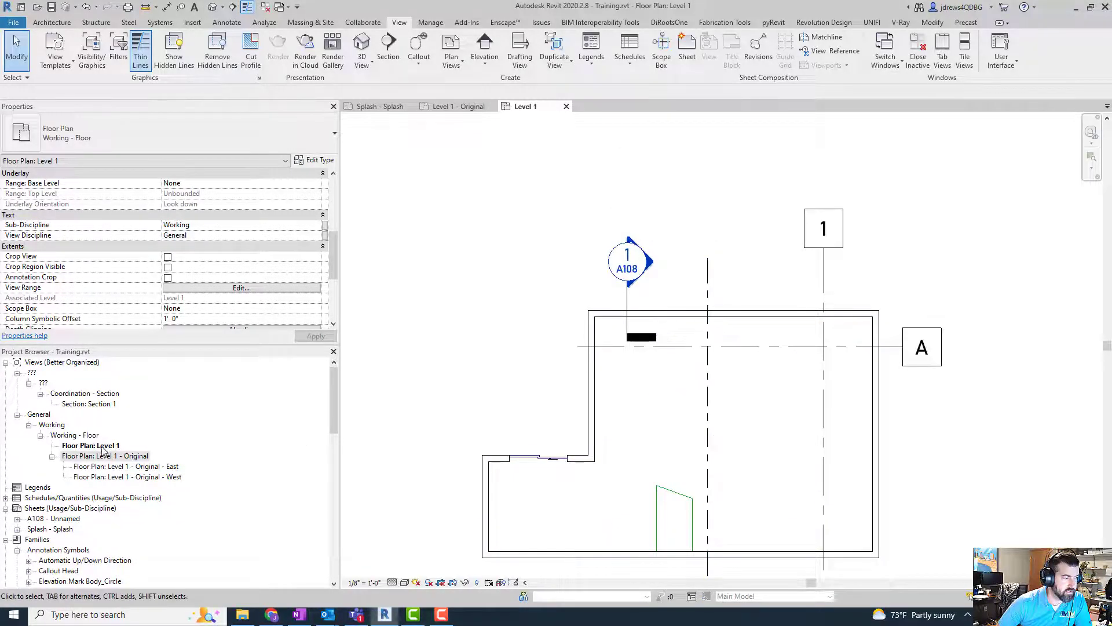
pyautogui.click(100, 446)
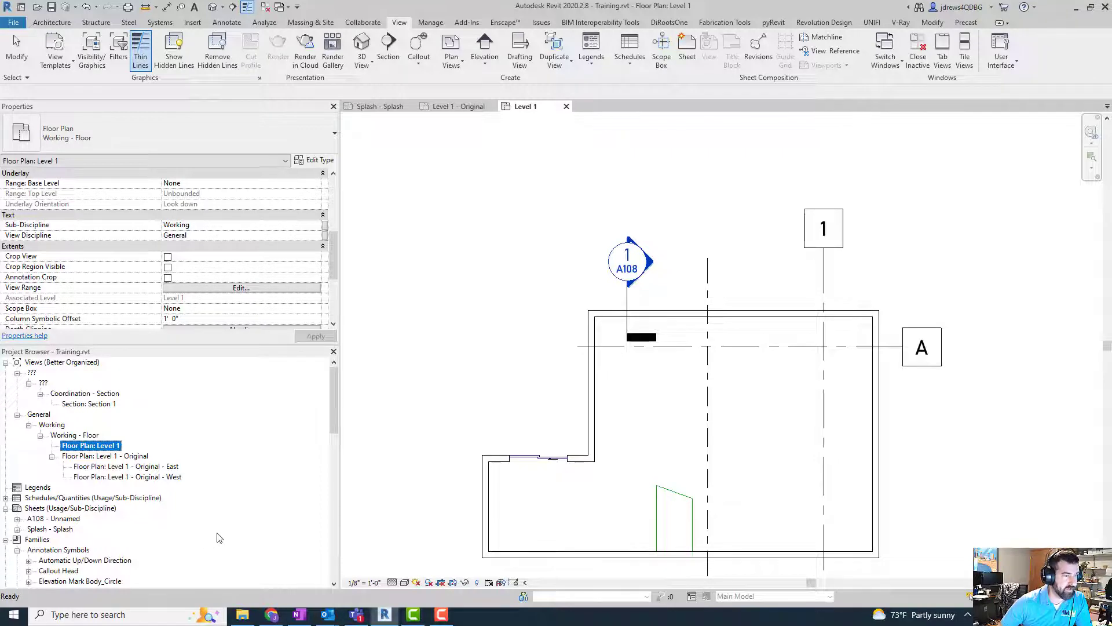
# Set Section 1's Design - Section template to View Discipline Production and Sub-Discipline Architectural
pyautogui.click(629, 305)
pyautogui.click(629, 305)
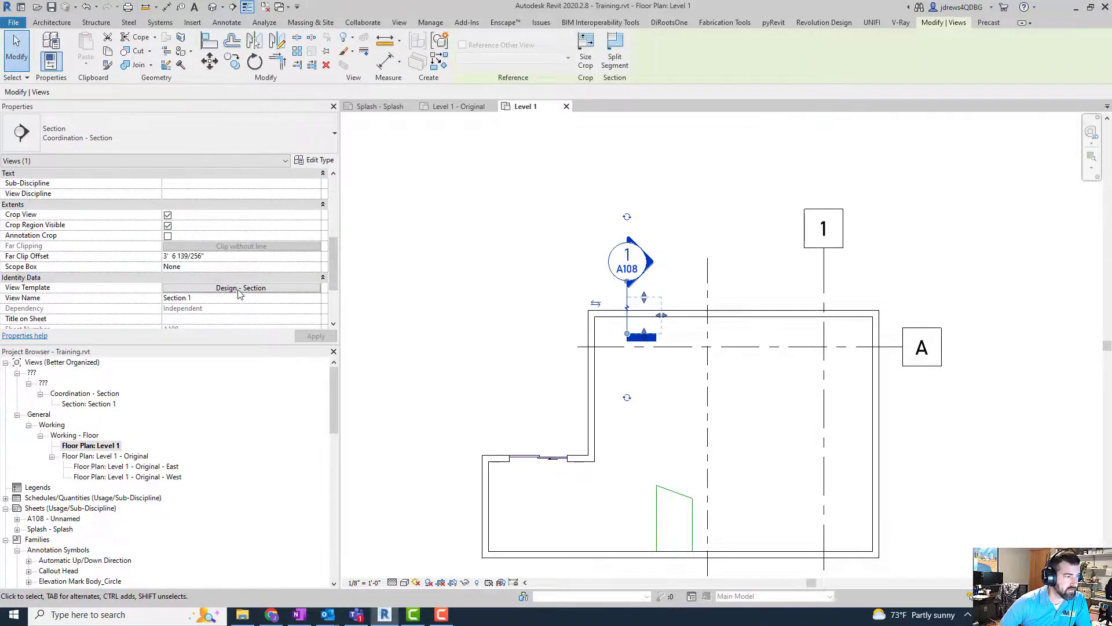
pyautogui.click(235, 289)
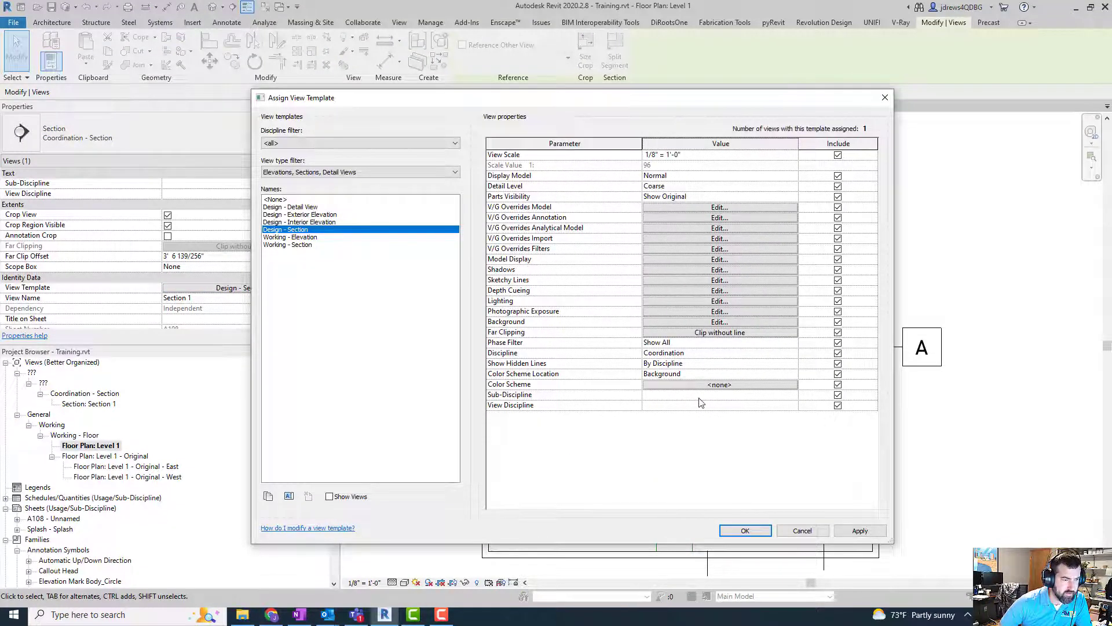
pyautogui.click(752, 409)
pyautogui.click(793, 406)
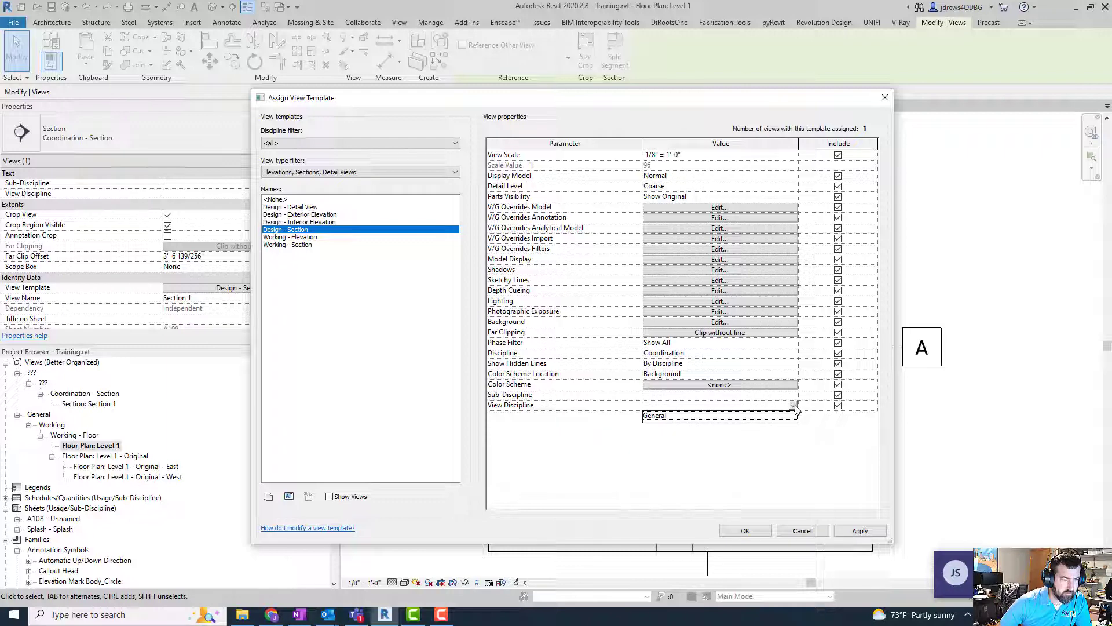
pyautogui.click(761, 406)
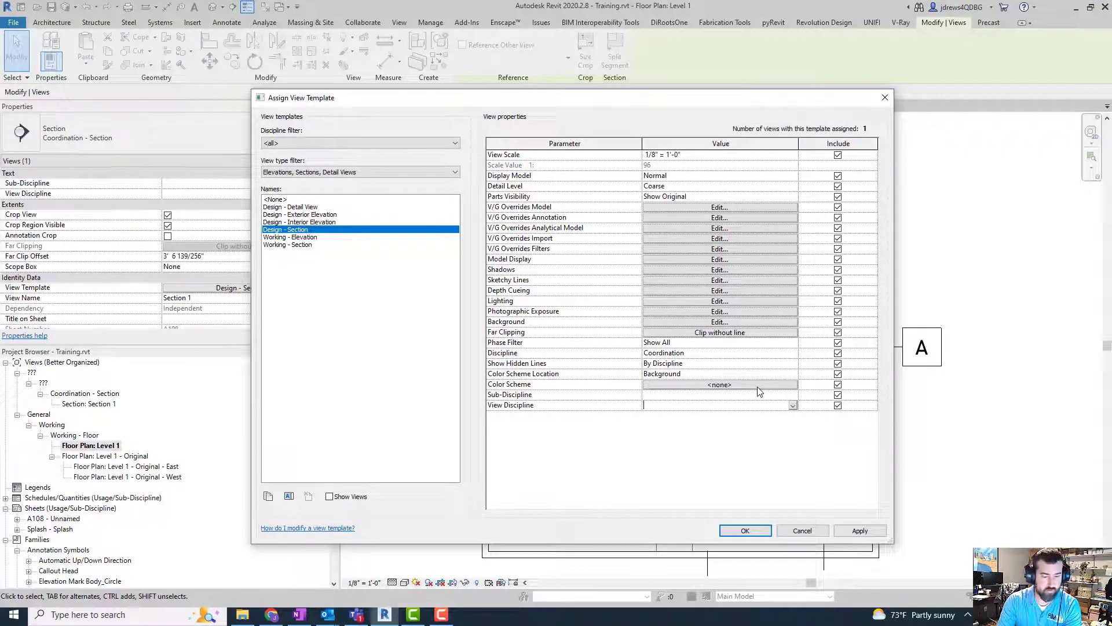
pyautogui.write('Productio')
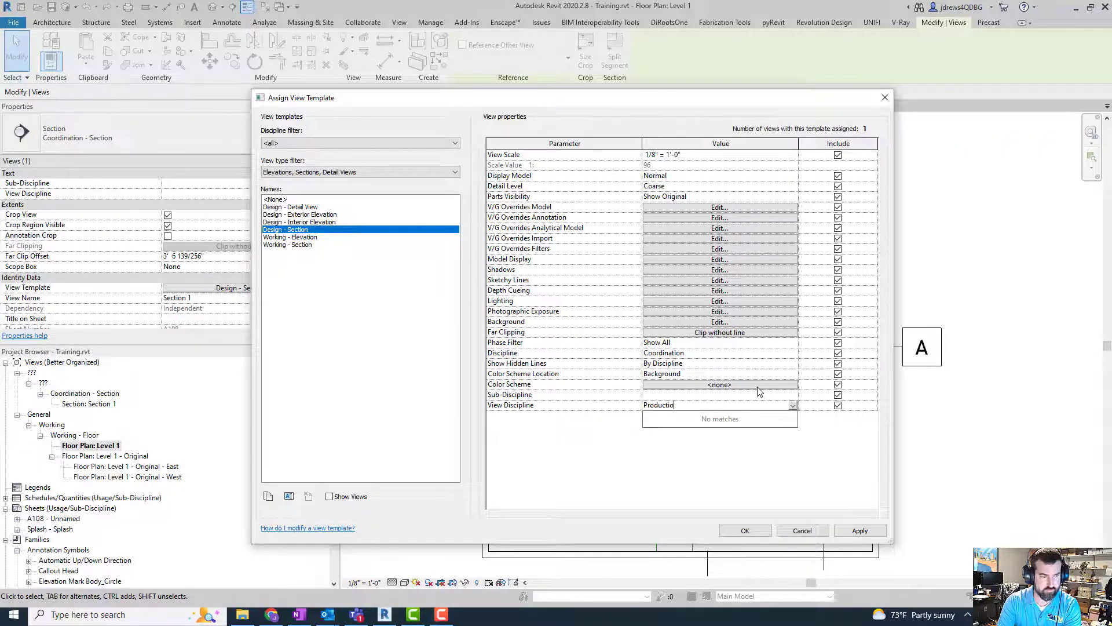
pyautogui.write('n')
pyautogui.click(759, 394)
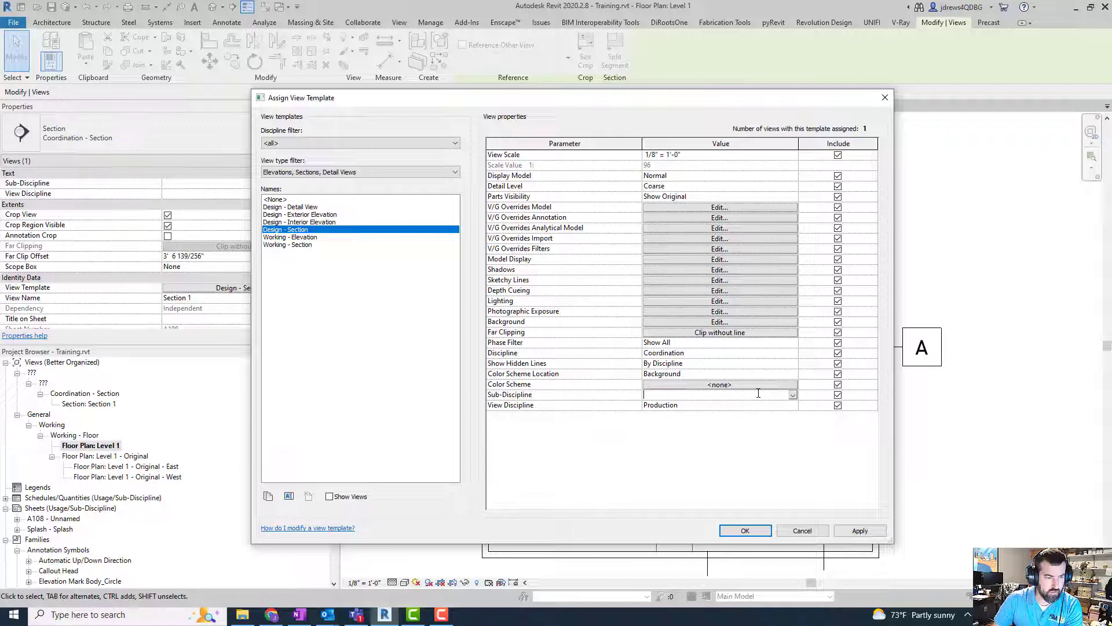
pyautogui.write('A')
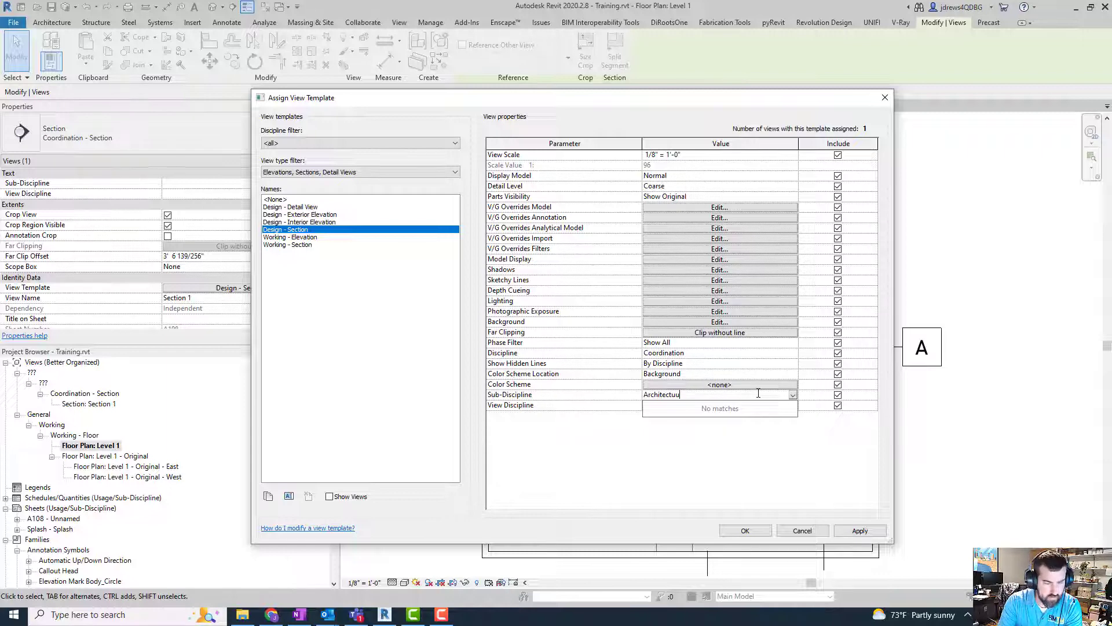
pyautogui.write('rchitectural')
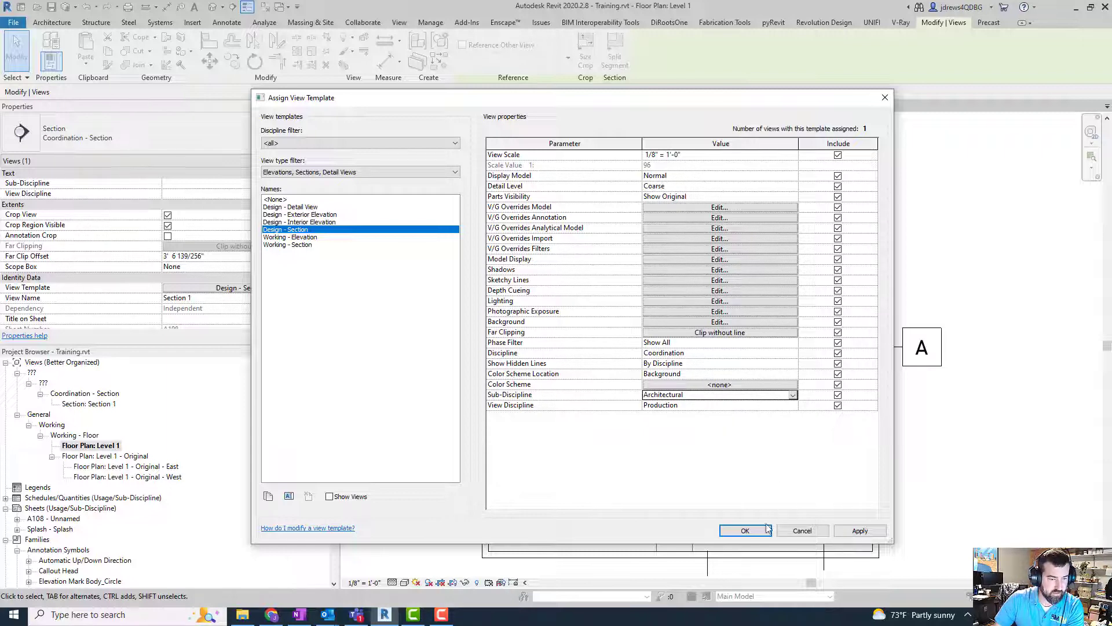
pyautogui.click(838, 532)
pyautogui.click(745, 531)
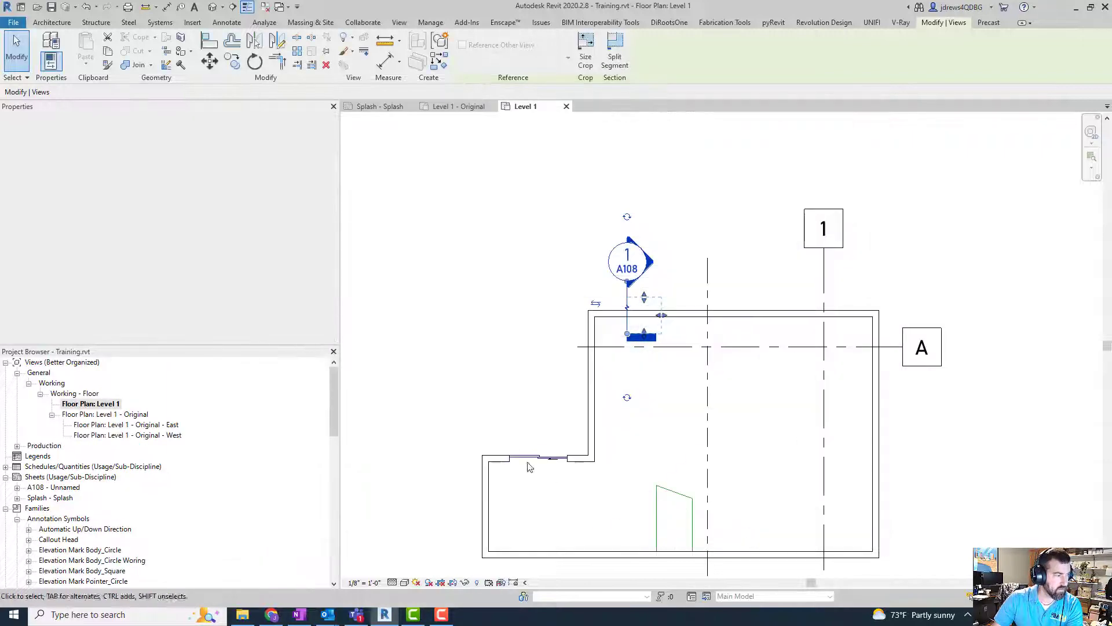
# Expand Production > Architectural > Coordination - Section to reveal Section 1 and check its properties
pyautogui.click(17, 445)
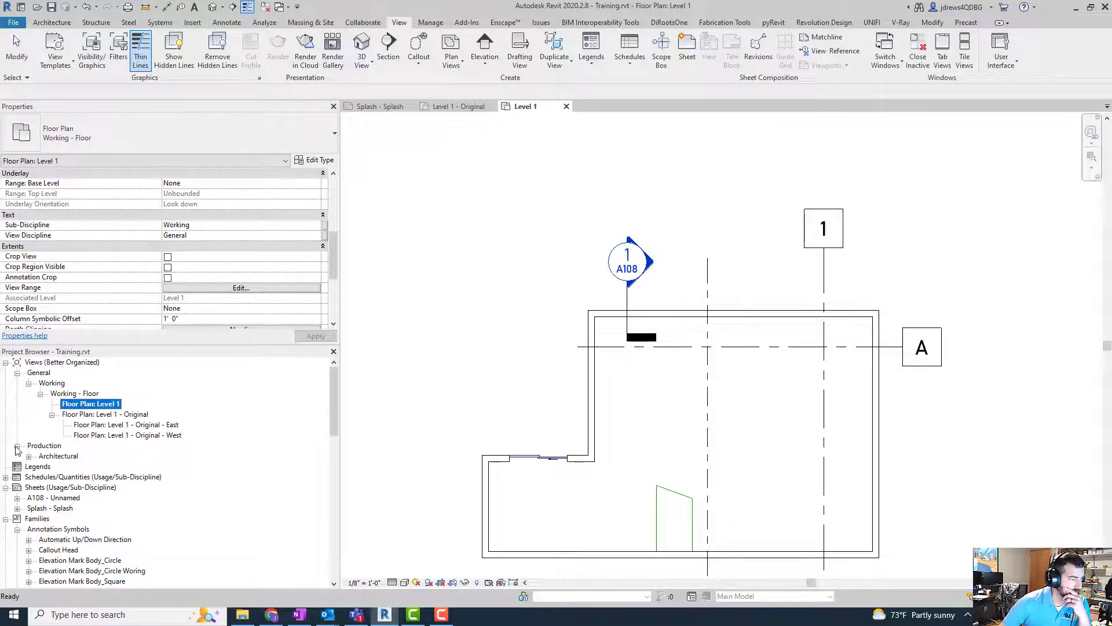
pyautogui.click(28, 456)
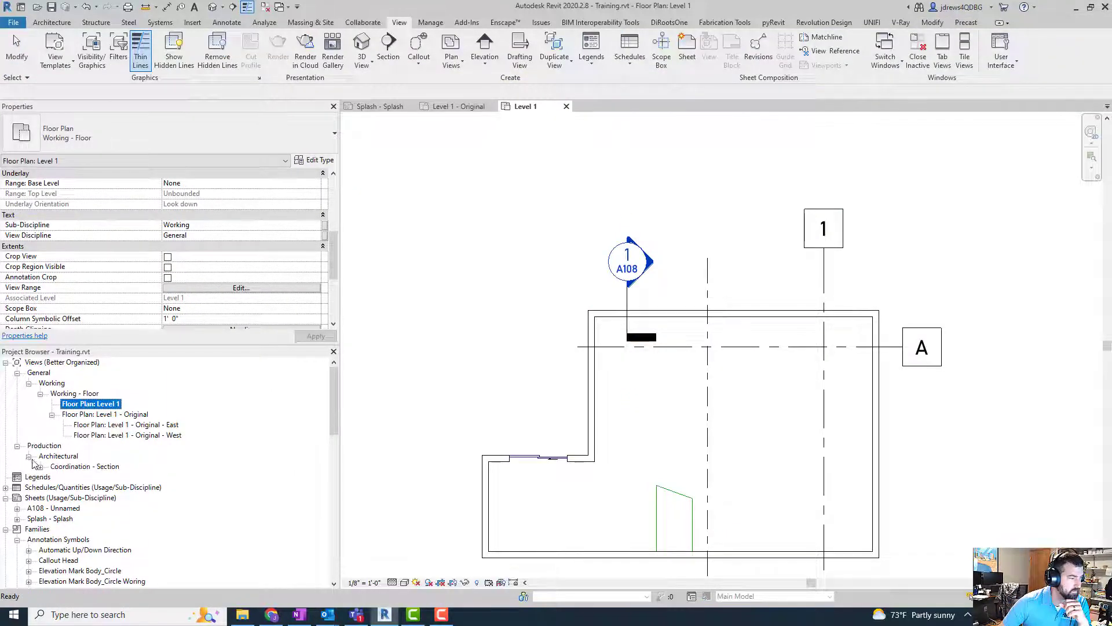
pyautogui.click(40, 466)
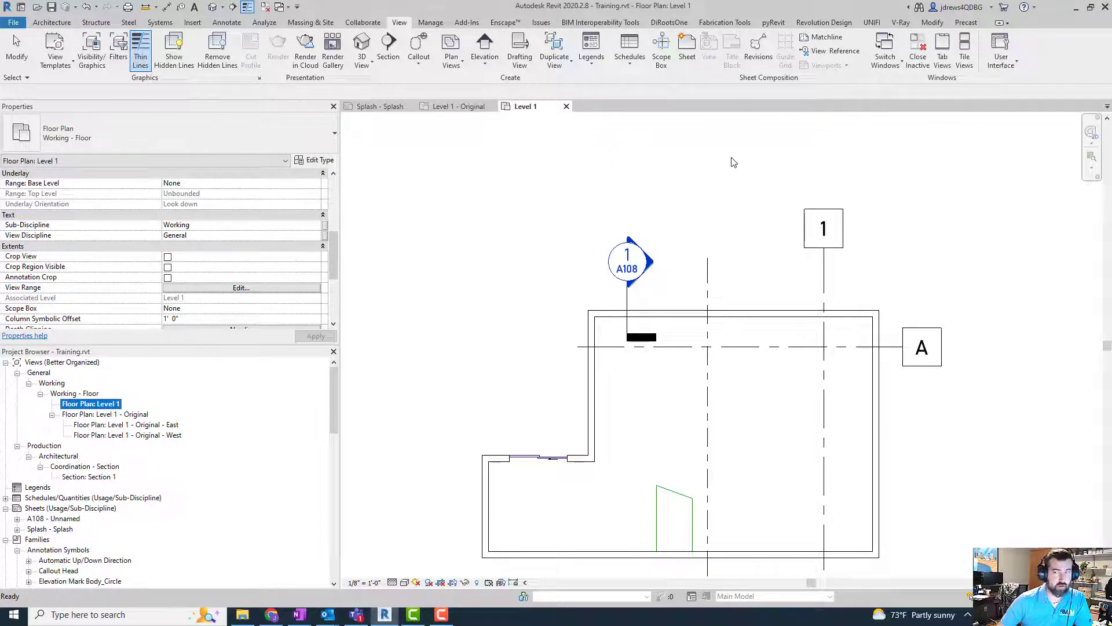
pyautogui.hotkey('ctrl', 'Left')
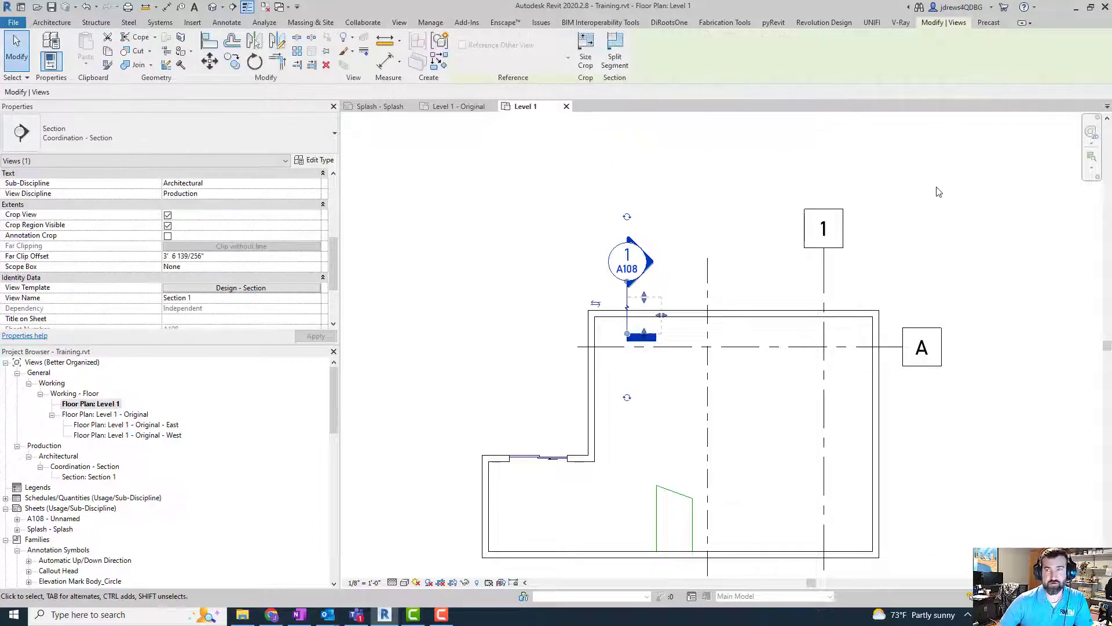
pyautogui.click(948, 205)
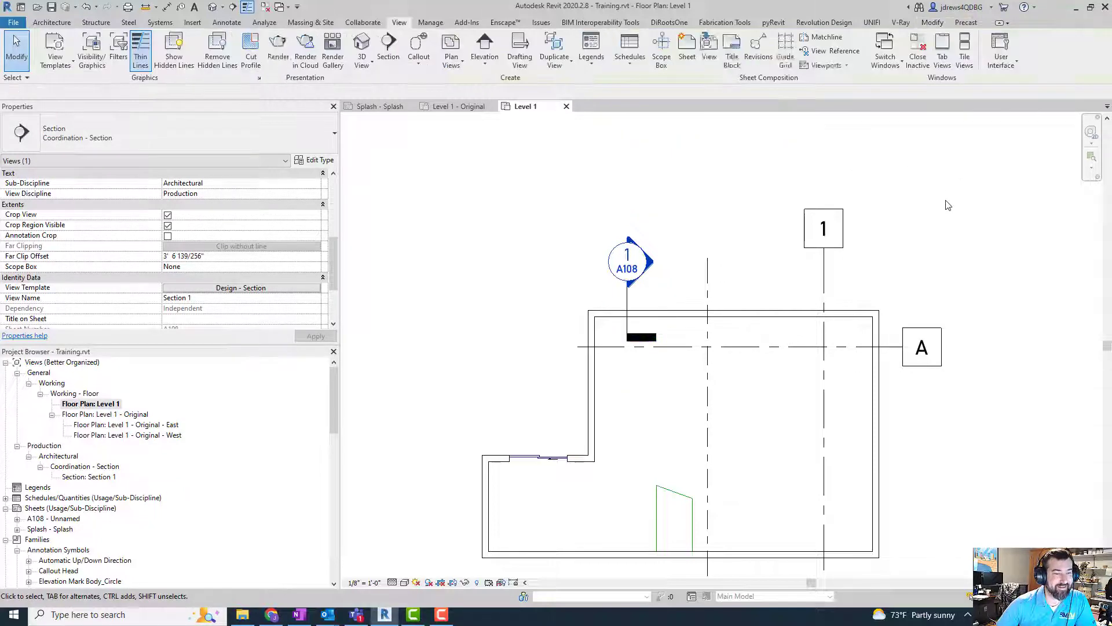